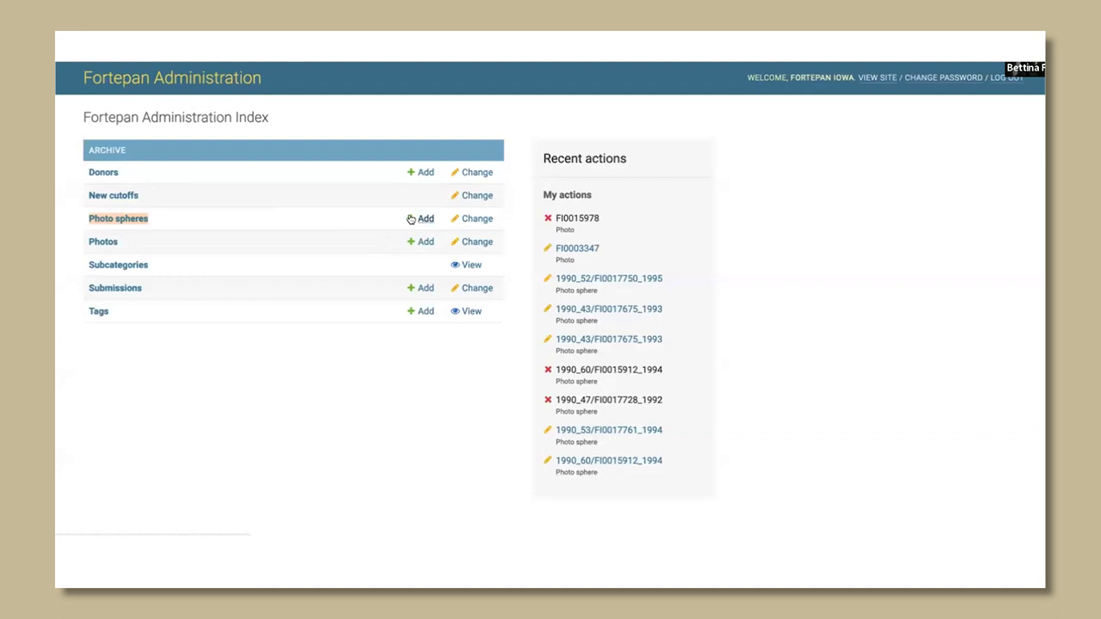
- Open a blank Add photo sphere form, then bring up the WAVERLY MAINSTREET document of sphere file names
{"action": "left_click", "coordinate": [422, 218]}
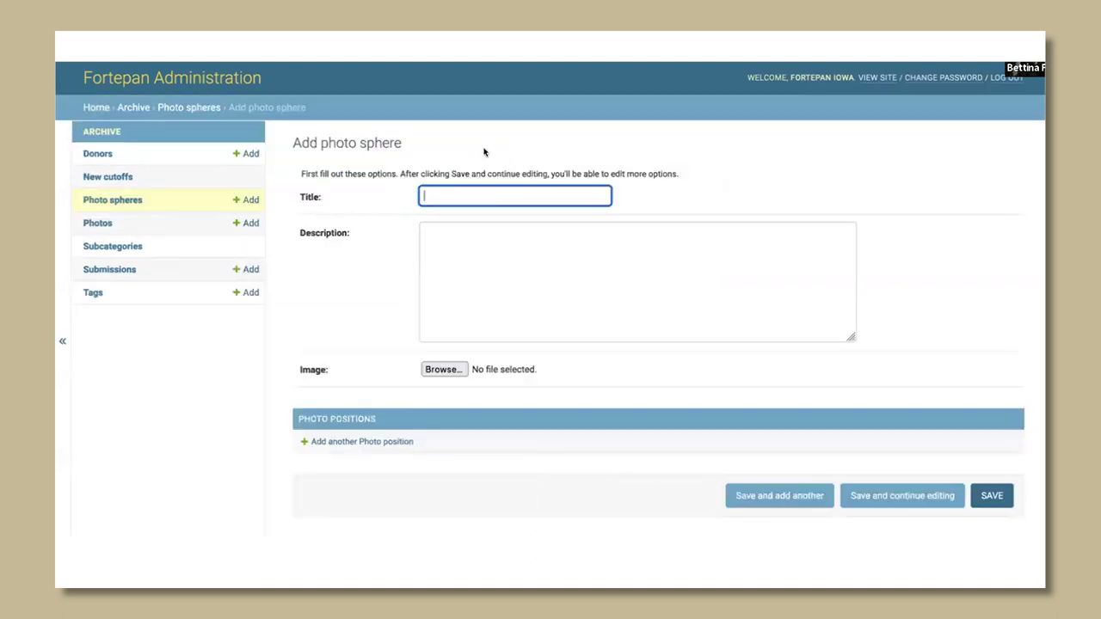
{"action": "key", "text": "ctrl+Tab"}
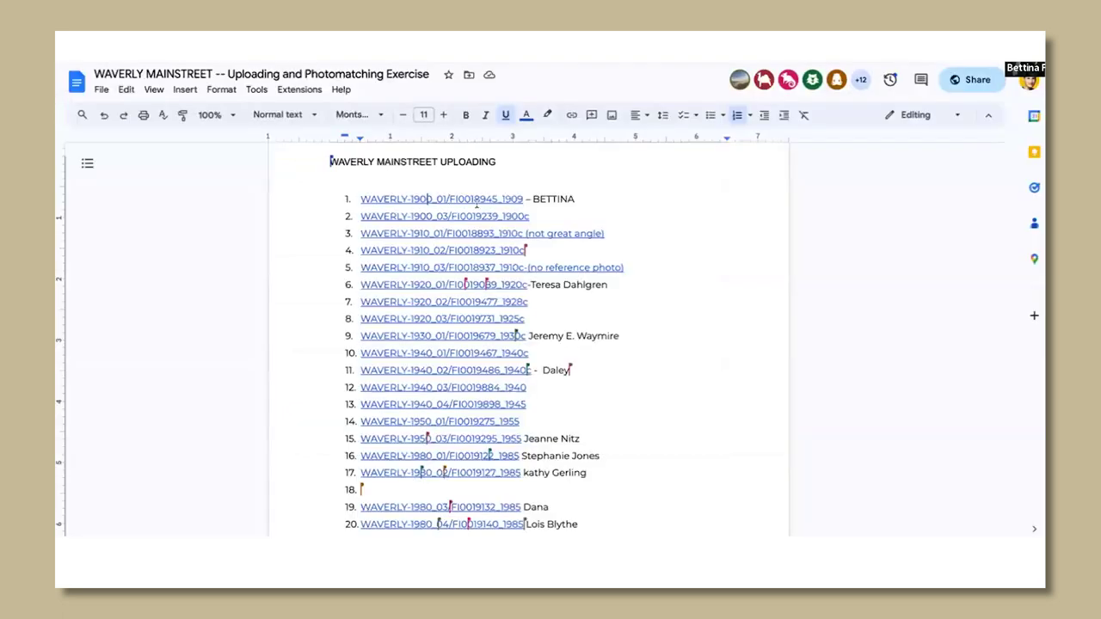
- Copy the first entry, WAVERLY-1900_01/FI0018945_1909, from the document and return to the form
{"action": "left_click_drag", "start_coordinate": [523, 199], "coordinate": [355, 200]}
{"action": "key", "text": "ctrl+c"}
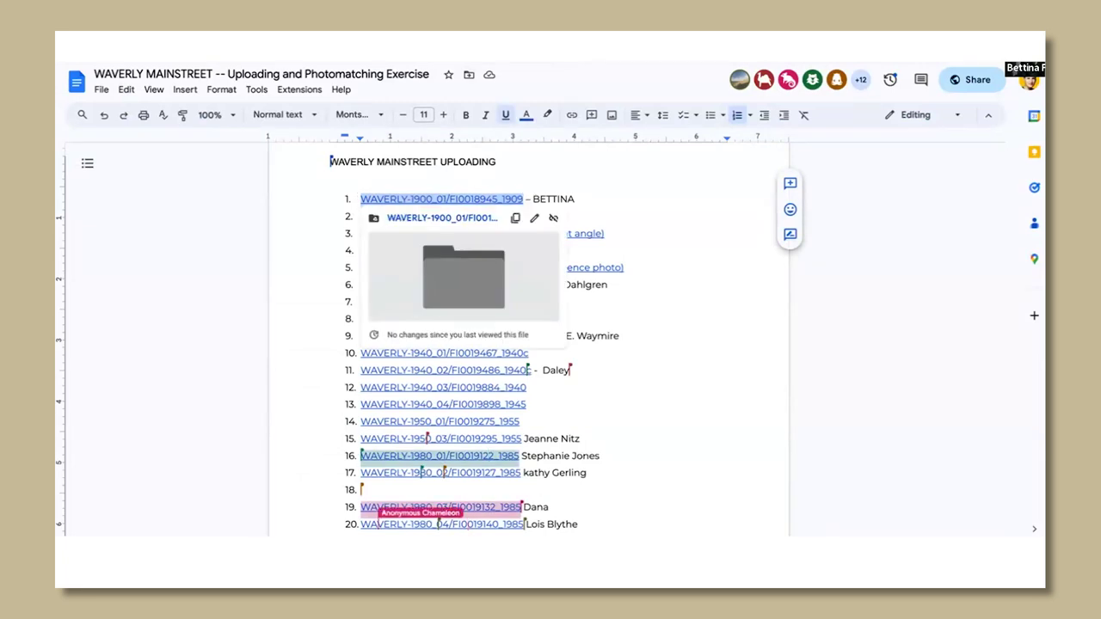
{"action": "key", "text": "alt+Tab"}
- Paste the title and enter the description 'Bridger view of downtown Waverly'
{"action": "key", "text": "ctrl+v"}
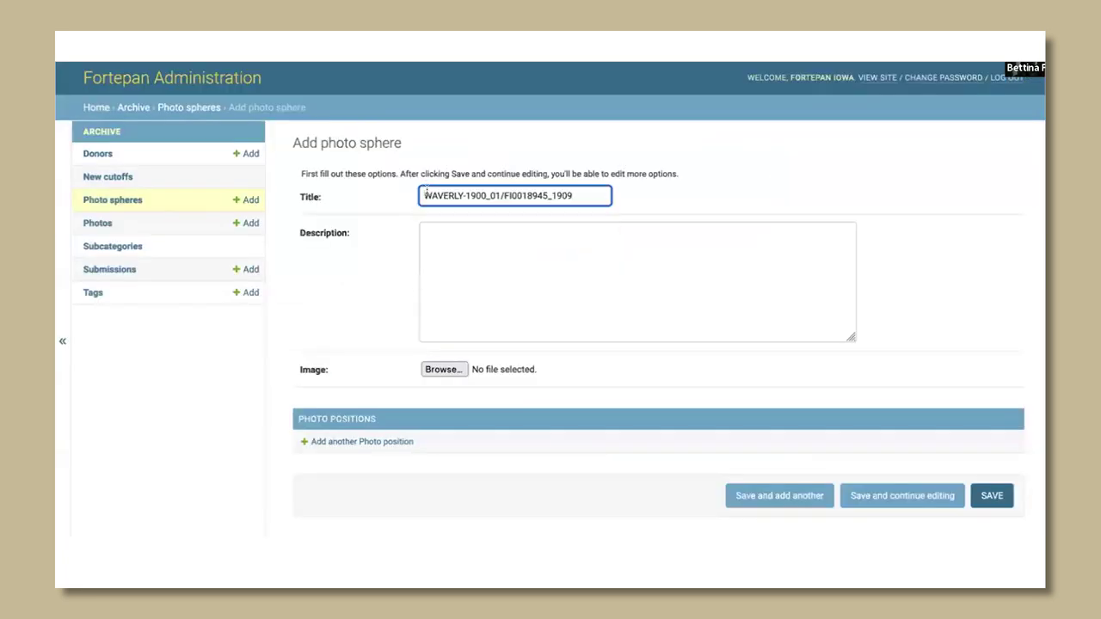
{"action": "left_click", "coordinate": [513, 234]}
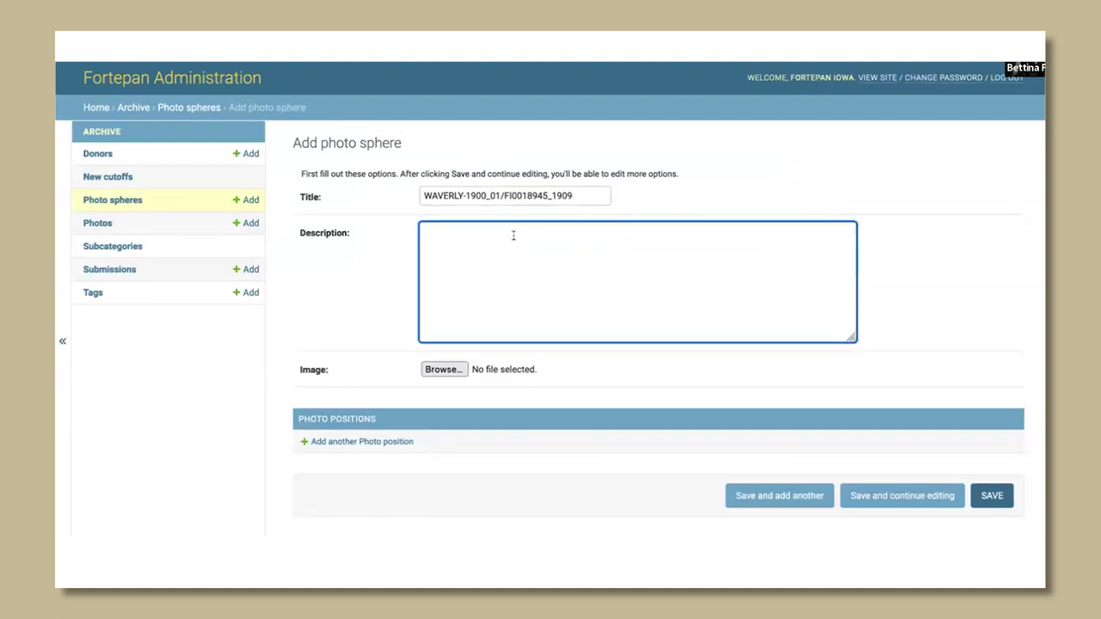
{"action": "type", "text": "Bridger view of downtoa"}
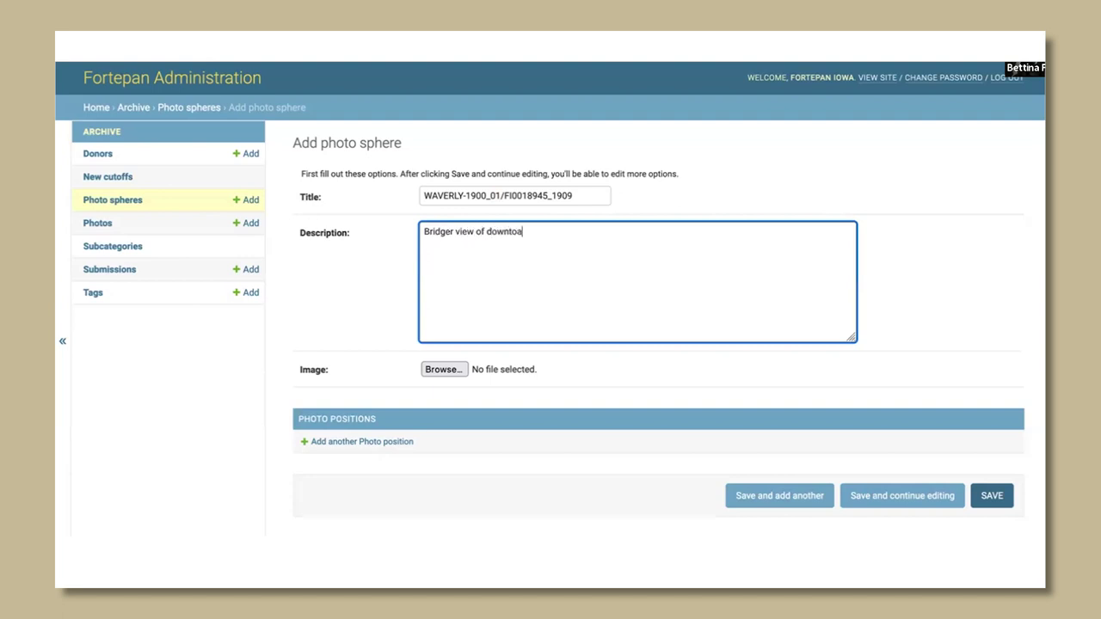
{"action": "type", "text": "w"}
{"action": "key", "text": "BackSpace"}
{"action": "key", "text": "BackSpace"}
{"action": "type", "text": "wn waverly"}
{"action": "key", "text": "BackSpace"}
{"action": "key", "text": "BackSpace"}
{"action": "key", "text": "BackSpace"}
{"action": "key", "text": "BackSpace"}
{"action": "key", "text": "BackSpace"}
{"action": "key", "text": "BackSpace"}
{"action": "key", "text": "BackSpace"}
{"action": "key", "text": "BackSpace"}
{"action": "type", "text": "Waverl"}
- Attach IMG_20231105_141535_298.JPG from WAVERLY MAINSTREET and save while continuing to edit
{"action": "scroll", "coordinate": [586, 311], "scroll_direction": "down", "scroll_amount": 1}
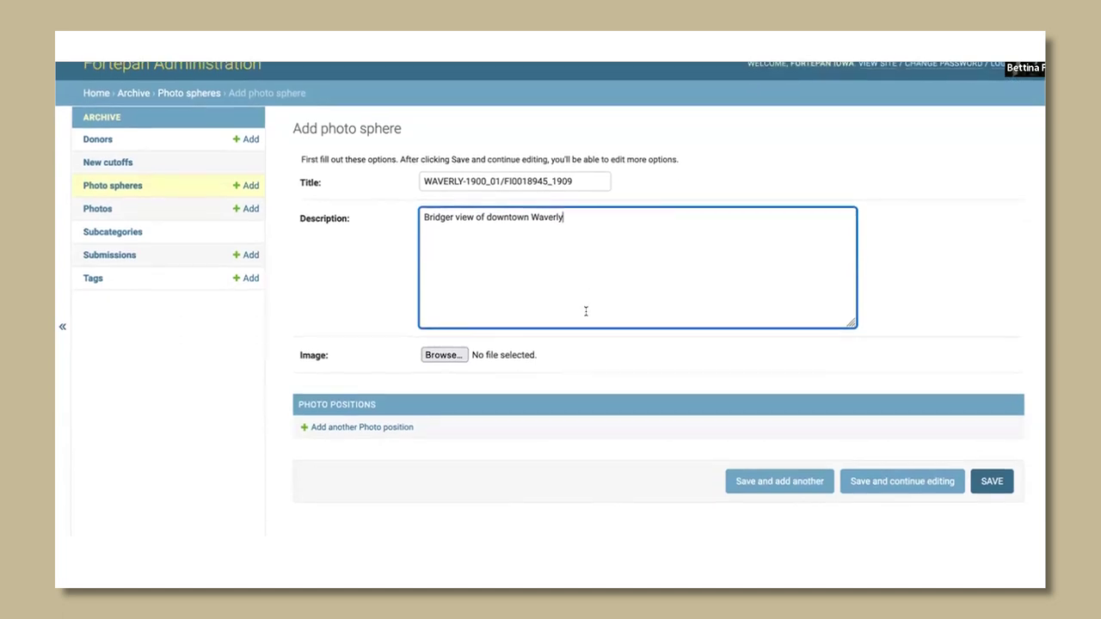
{"action": "left_click", "coordinate": [437, 358]}
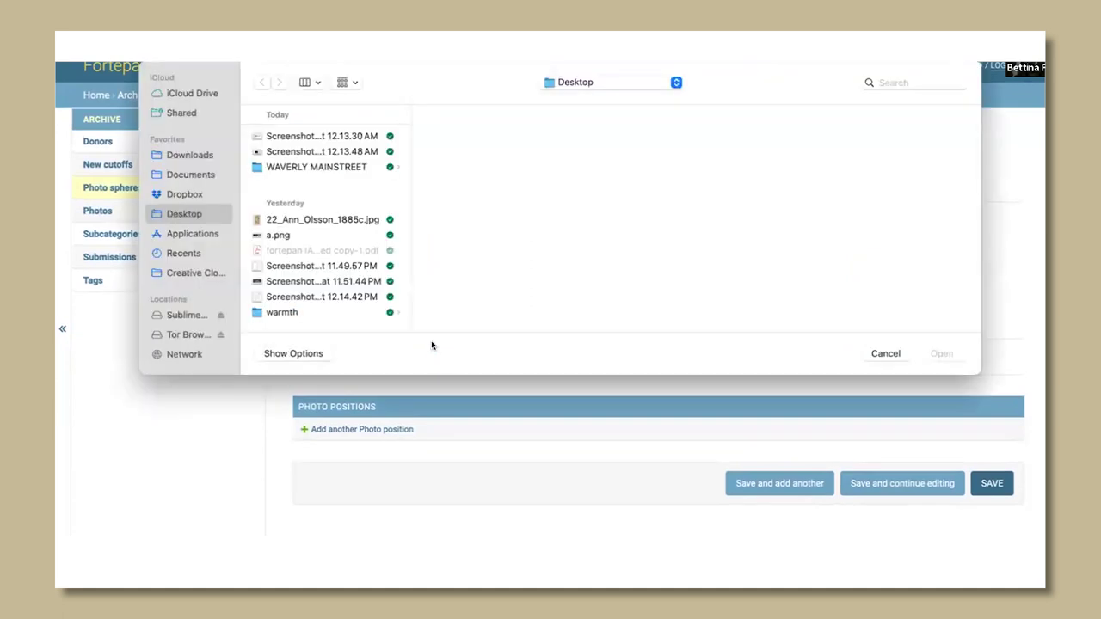
{"action": "left_click", "coordinate": [331, 166]}
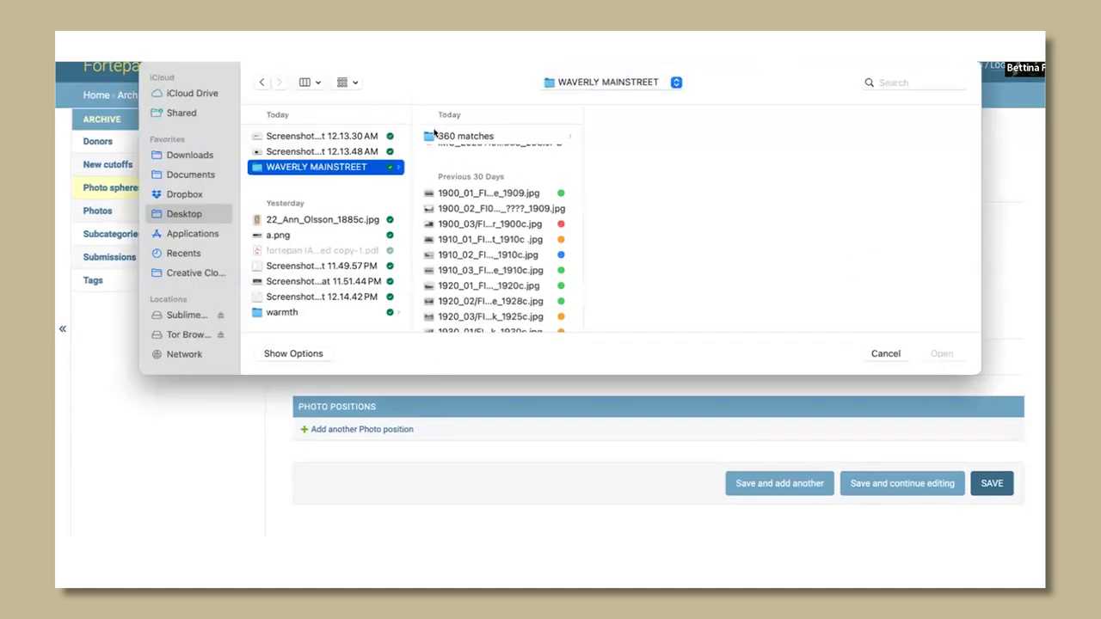
{"action": "left_click", "coordinate": [478, 151]}
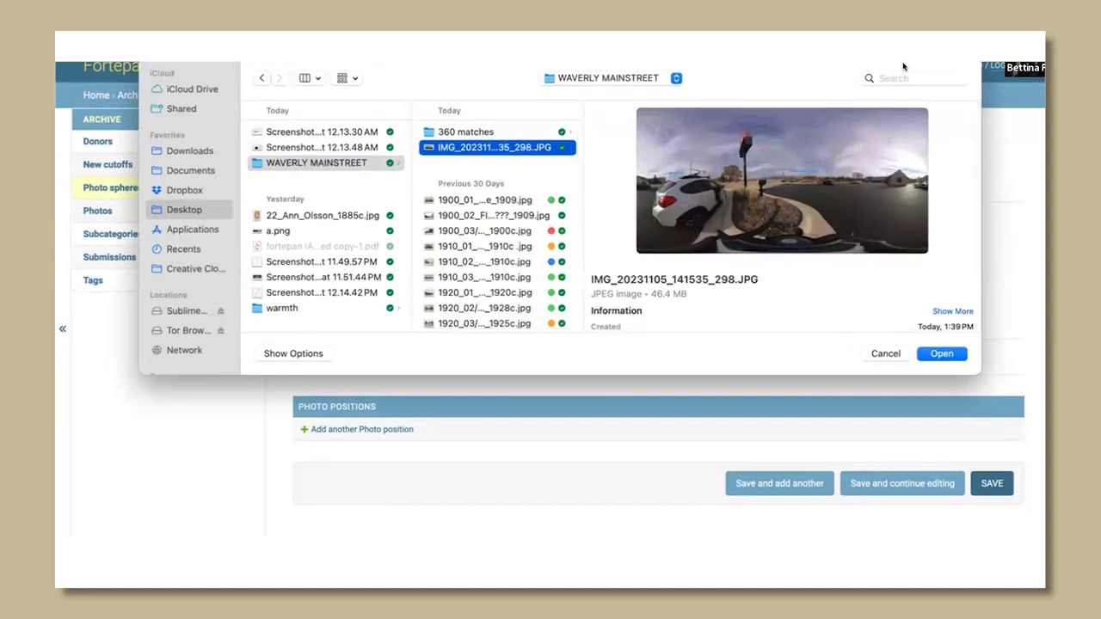
{"action": "key", "text": "Return"}
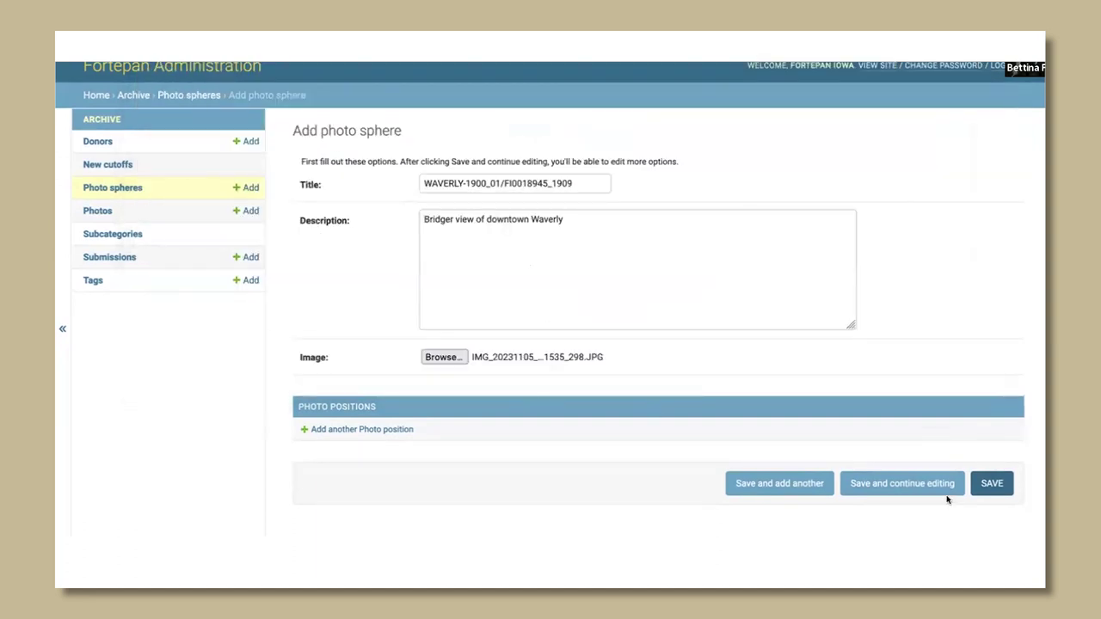
{"action": "left_click", "coordinate": [900, 485]}
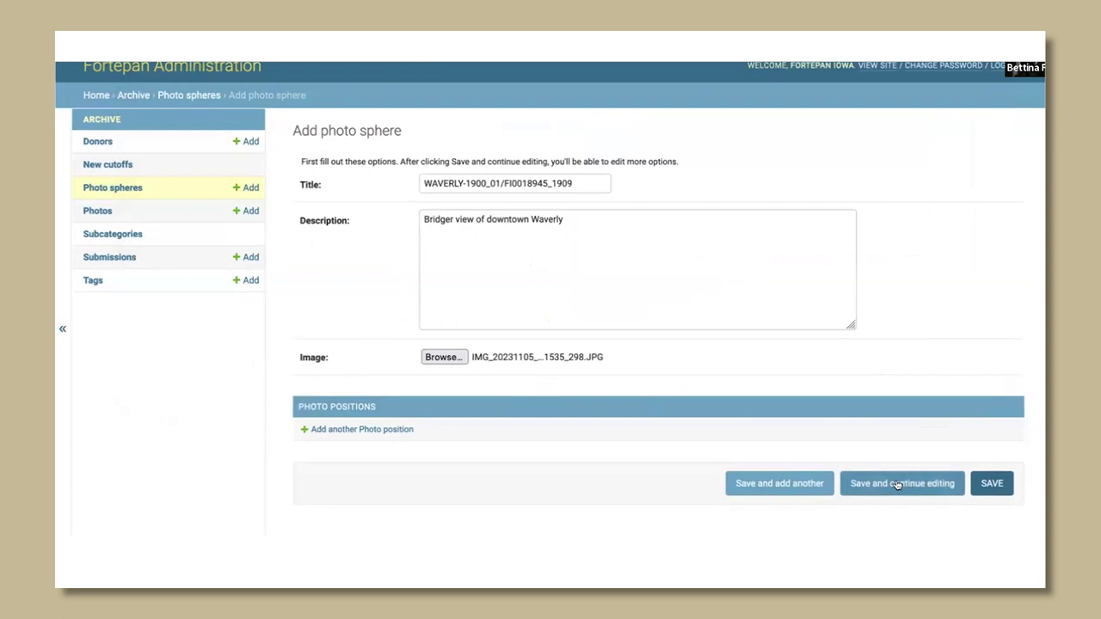
- Rotate the panorama and tune the azimuth slider until the heading reads 140.04
{"action": "scroll", "coordinate": [928, 376], "scroll_direction": "down", "scroll_amount": 1}
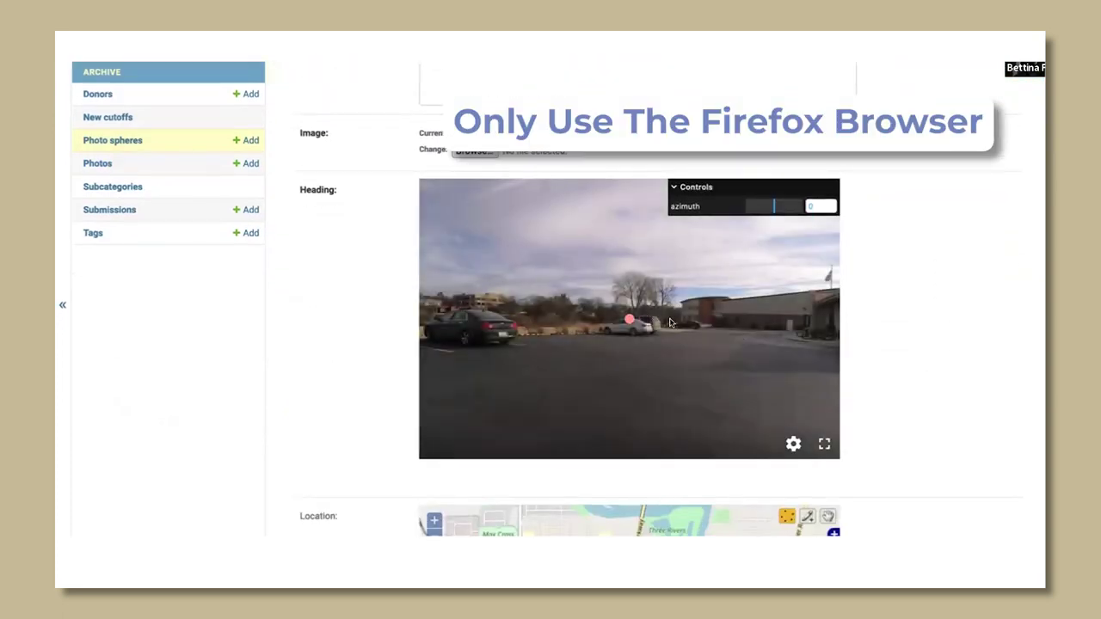
{"action": "mouse_move", "coordinate": [673, 324]}
{"action": "left_mouse_down"}
{"action": "mouse_move", "coordinate": [731, 340]}
{"action": "mouse_move", "coordinate": [767, 369]}
{"action": "mouse_move", "coordinate": [777, 350]}
{"action": "mouse_move", "coordinate": [619, 346]}
{"action": "mouse_move", "coordinate": [706, 336]}
{"action": "mouse_move", "coordinate": [747, 287]}
{"action": "mouse_move", "coordinate": [604, 335]}
{"action": "mouse_move", "coordinate": [749, 287]}
{"action": "mouse_move", "coordinate": [635, 345]}
{"action": "left_mouse_up"}
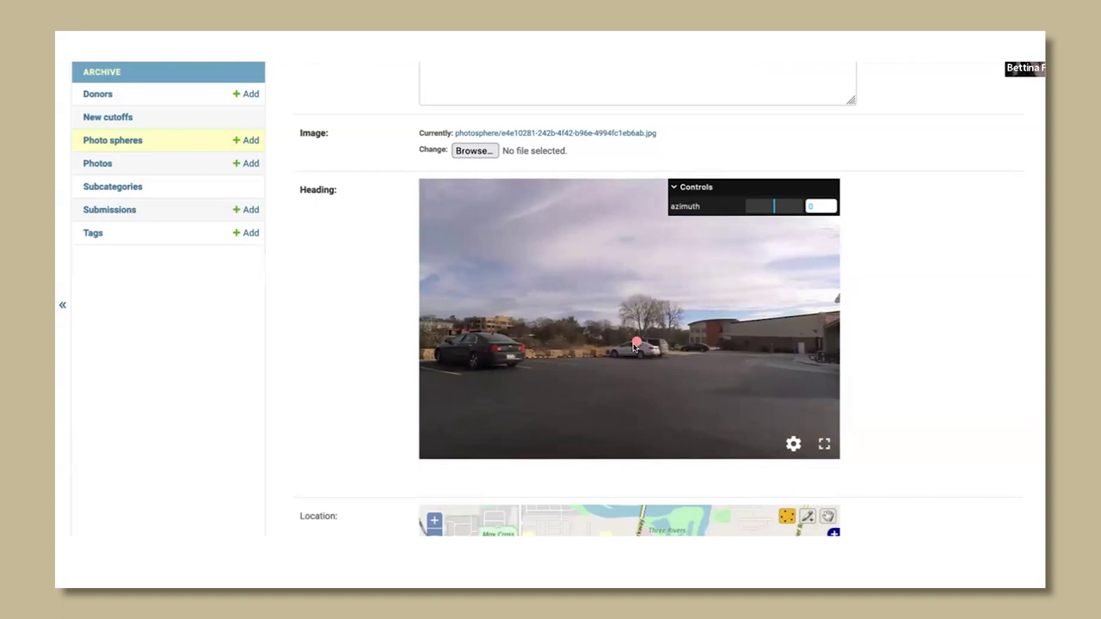
{"action": "left_click", "coordinate": [772, 205]}
{"action": "left_click_drag", "start_coordinate": [772, 205], "coordinate": [780, 206]}
{"action": "left_click_drag", "start_coordinate": [554, 325], "coordinate": [722, 324]}
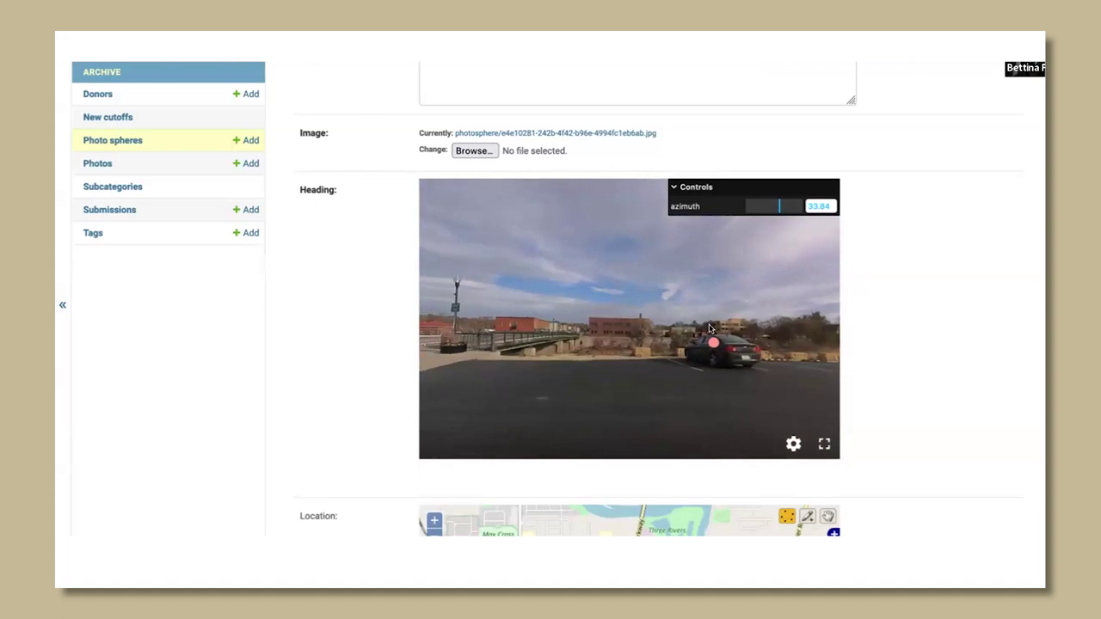
{"action": "left_click_drag", "start_coordinate": [668, 294], "coordinate": [720, 334]}
{"action": "left_click_drag", "start_coordinate": [775, 202], "coordinate": [786, 205]}
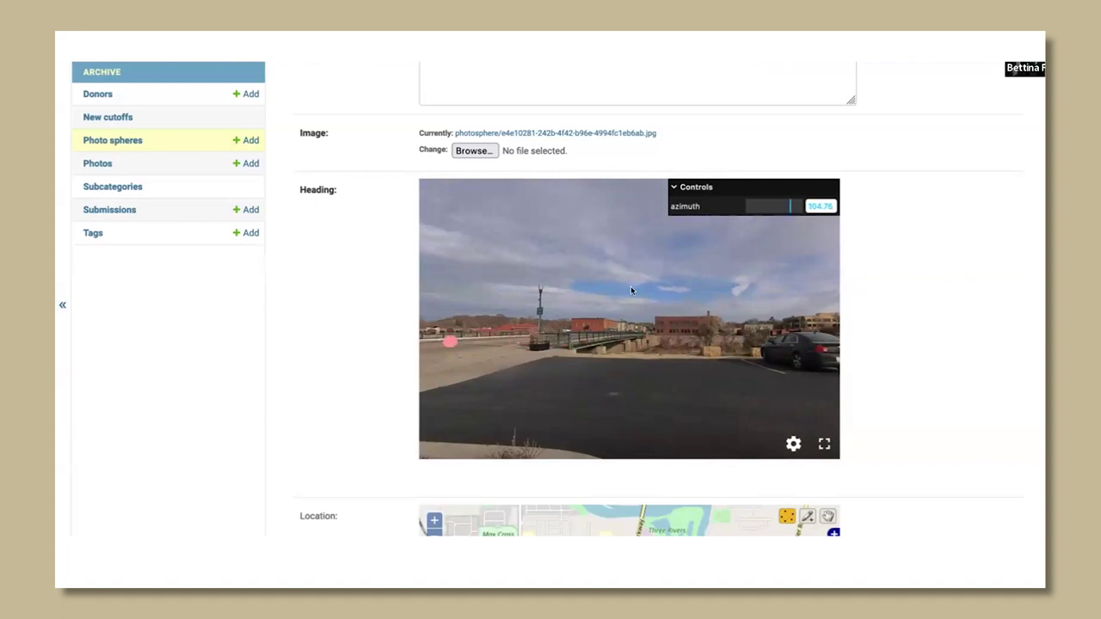
{"action": "left_click_drag", "start_coordinate": [630, 285], "coordinate": [781, 293]}
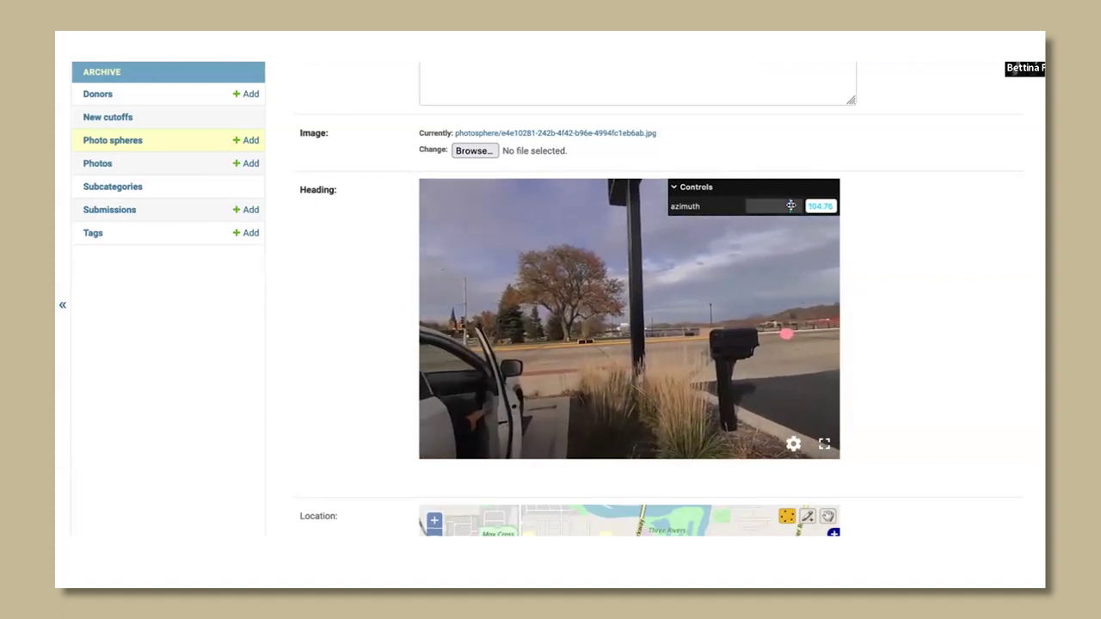
{"action": "left_click_drag", "start_coordinate": [788, 205], "coordinate": [792, 205]}
- Assign the 1900 Mainstreetset decade to the WAVERLY-1900_01/FI0018945_1909 sphere
{"action": "scroll", "coordinate": [905, 404], "scroll_direction": "down", "scroll_amount": 1}
{"action": "scroll", "coordinate": [906, 404], "scroll_direction": "down", "scroll_amount": 6}
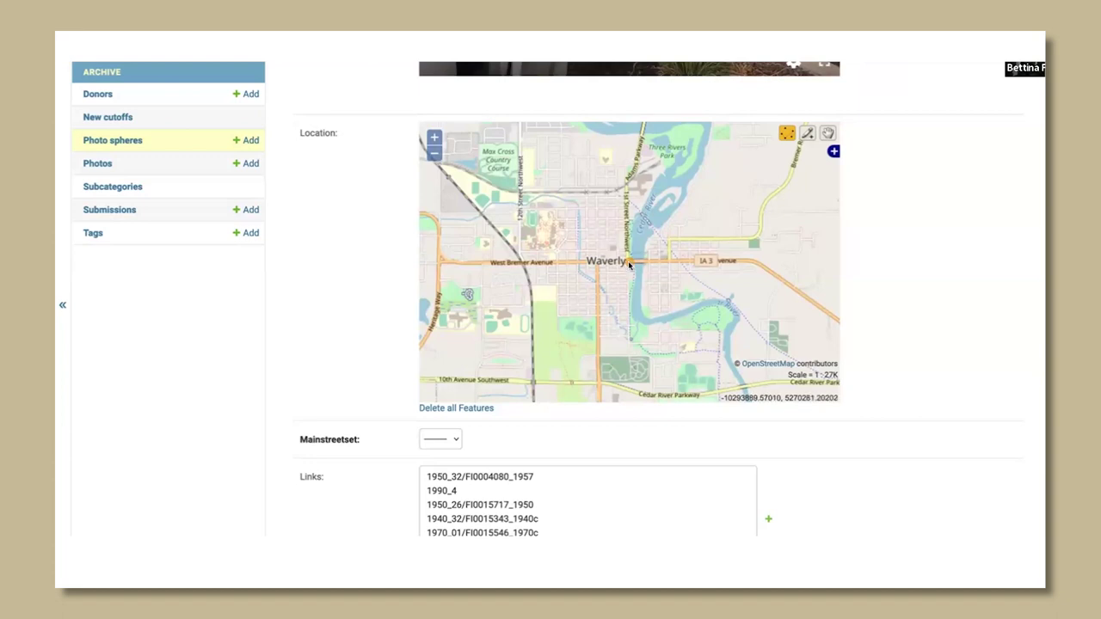
{"action": "scroll", "coordinate": [903, 333], "scroll_direction": "down", "scroll_amount": 3}
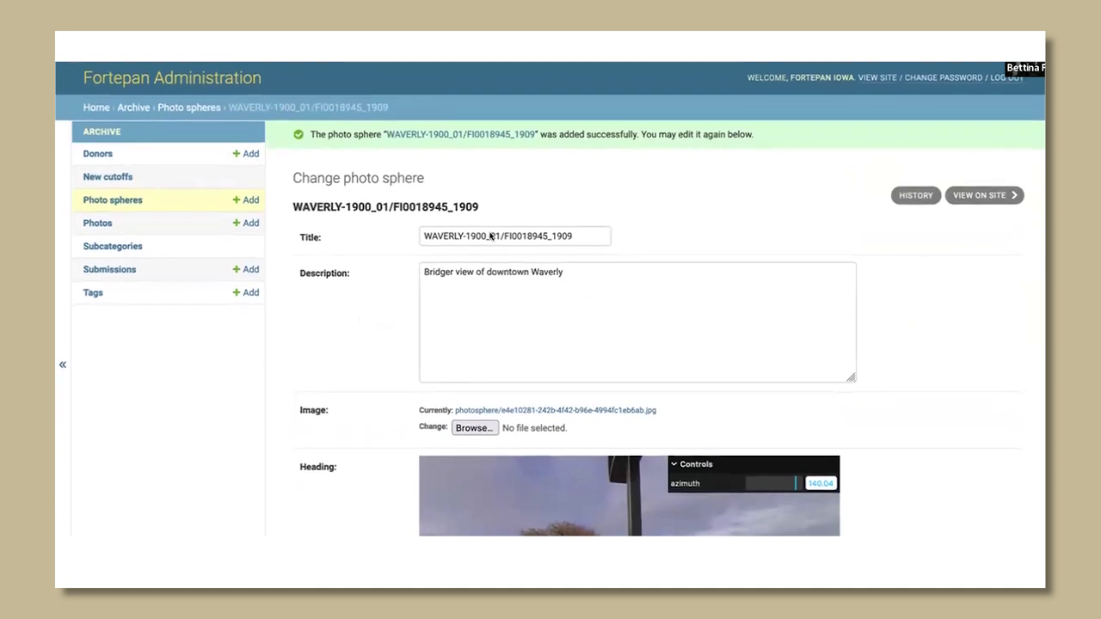
{"action": "left_click_drag", "start_coordinate": [486, 238], "coordinate": [465, 238]}
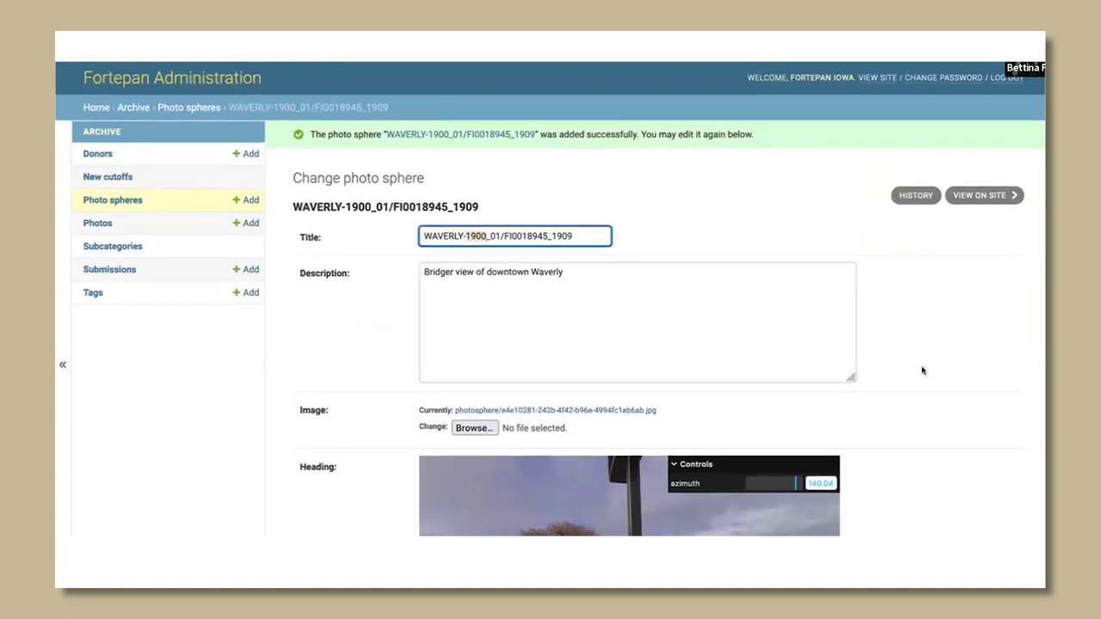
{"action": "scroll", "coordinate": [988, 413], "scroll_direction": "down", "scroll_amount": 5}
{"action": "scroll", "coordinate": [989, 414], "scroll_direction": "down", "scroll_amount": 5}
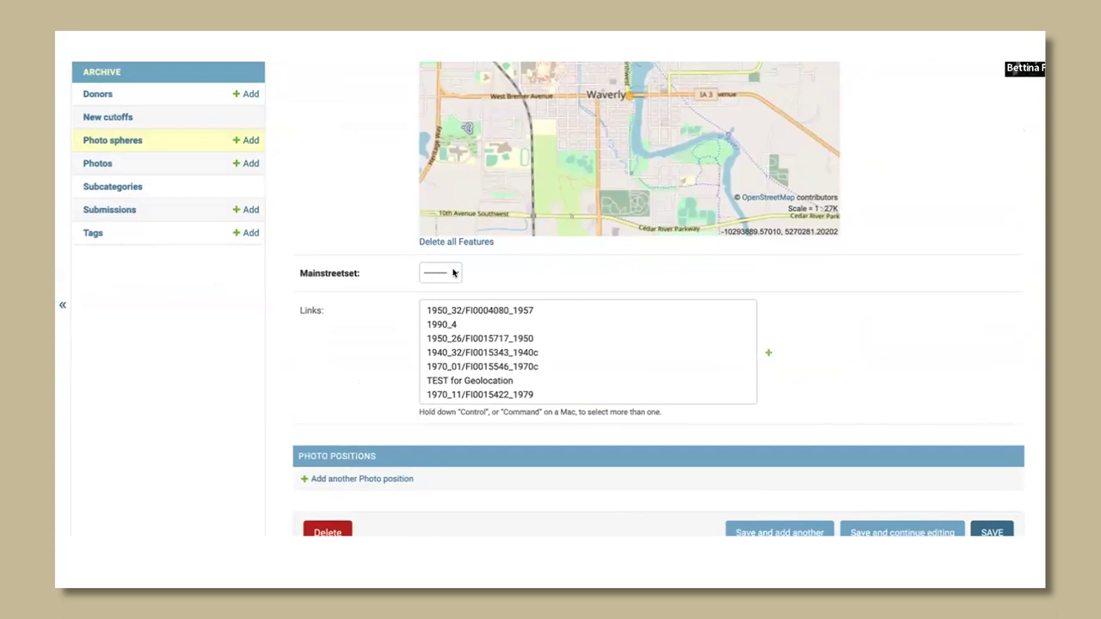
{"action": "left_click", "coordinate": [448, 272]}
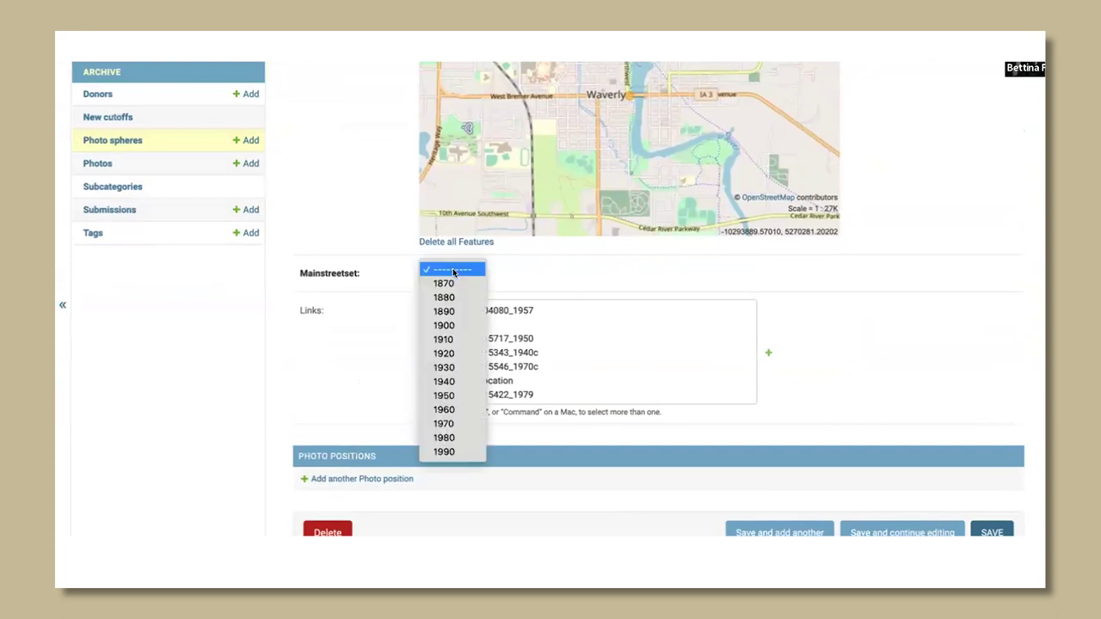
{"action": "left_click", "coordinate": [447, 325]}
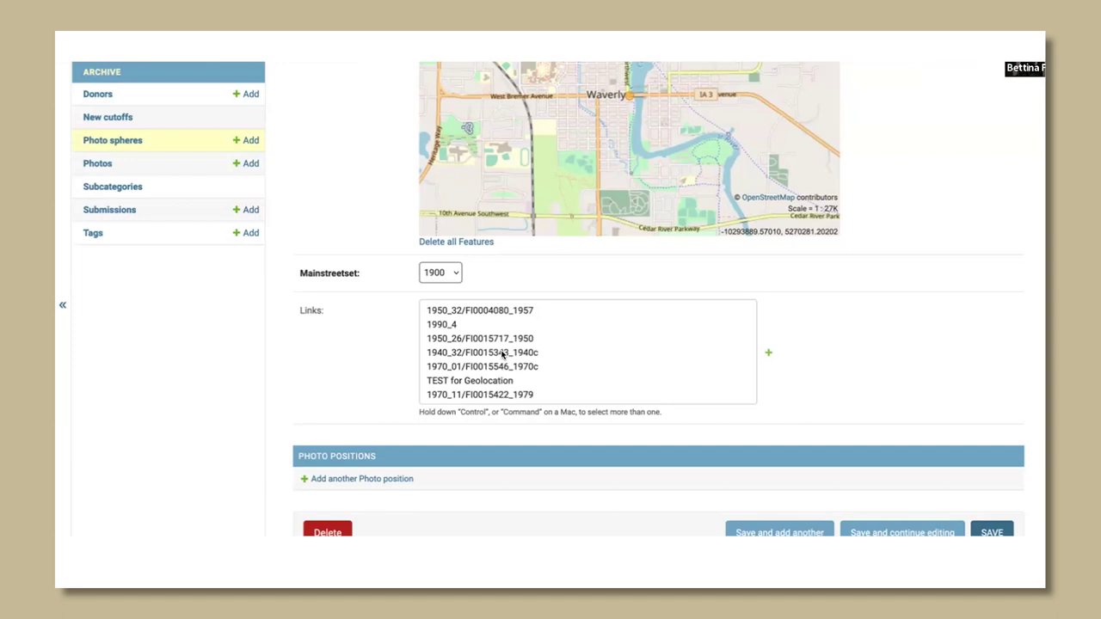
{"action": "scroll", "coordinate": [928, 376], "scroll_direction": "down", "scroll_amount": 2}
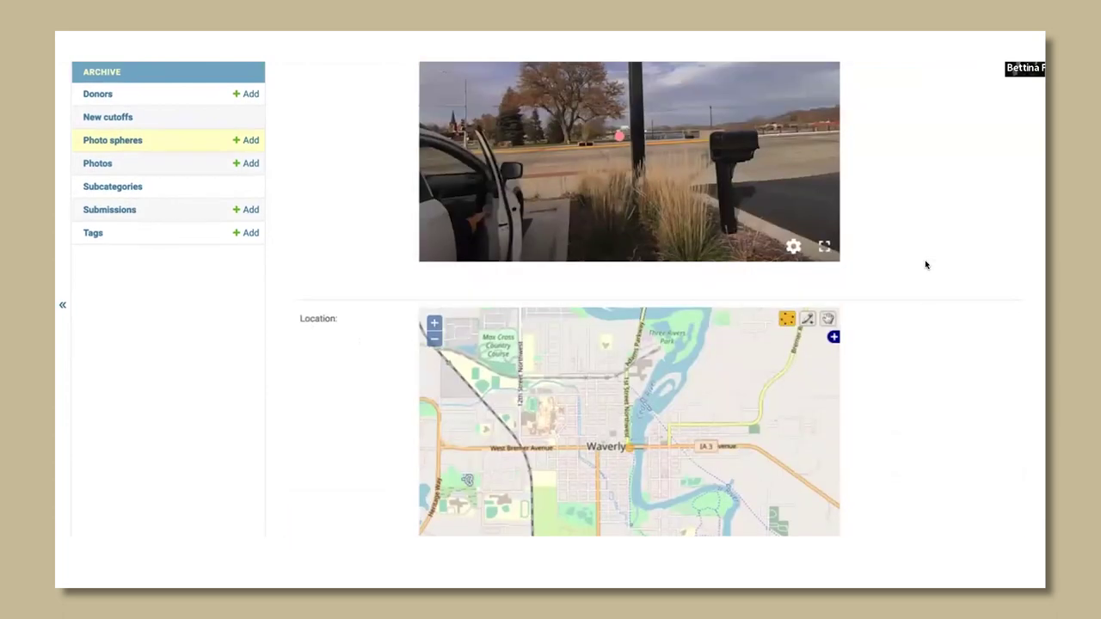
{"action": "scroll", "coordinate": [925, 264], "scroll_direction": "up", "scroll_amount": 5}
- Add a photo position linking photo 18945 and save while continuing to edit
{"action": "scroll", "coordinate": [926, 265], "scroll_direction": "up", "scroll_amount": 1}
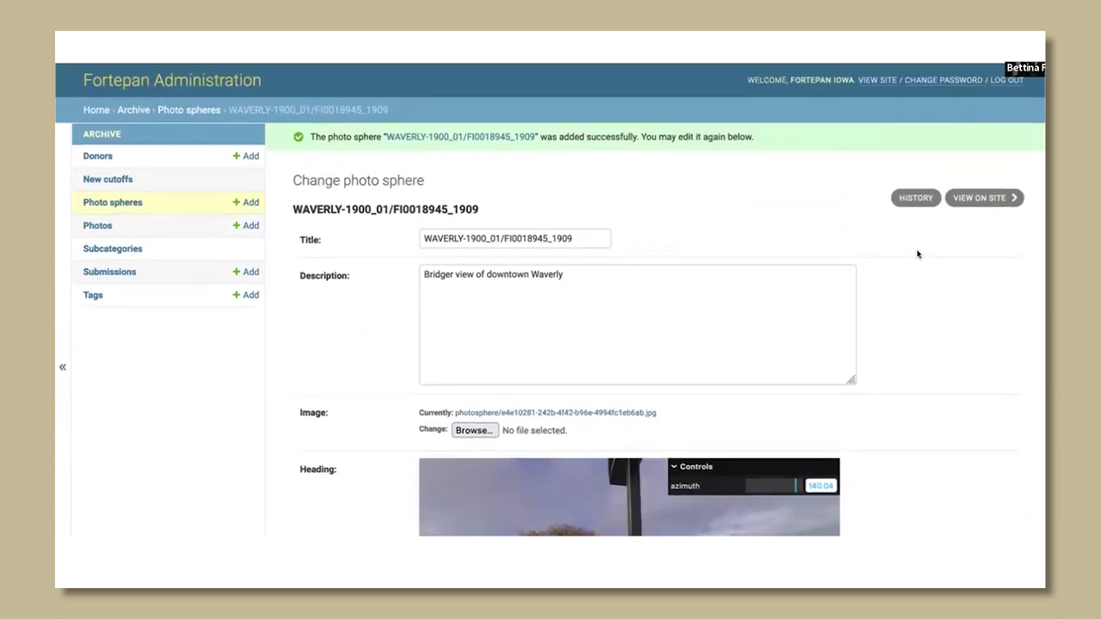
{"action": "left_click_drag", "start_coordinate": [549, 235], "coordinate": [516, 236]}
{"action": "key", "text": "ctrl+c"}
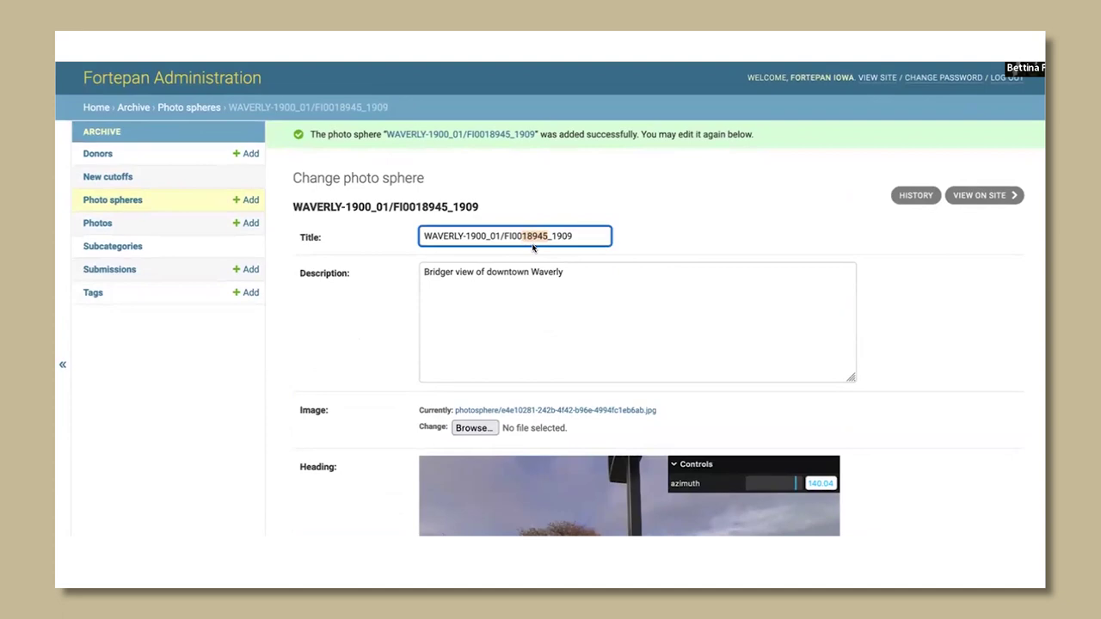
{"action": "scroll", "coordinate": [917, 349], "scroll_direction": "down", "scroll_amount": 10}
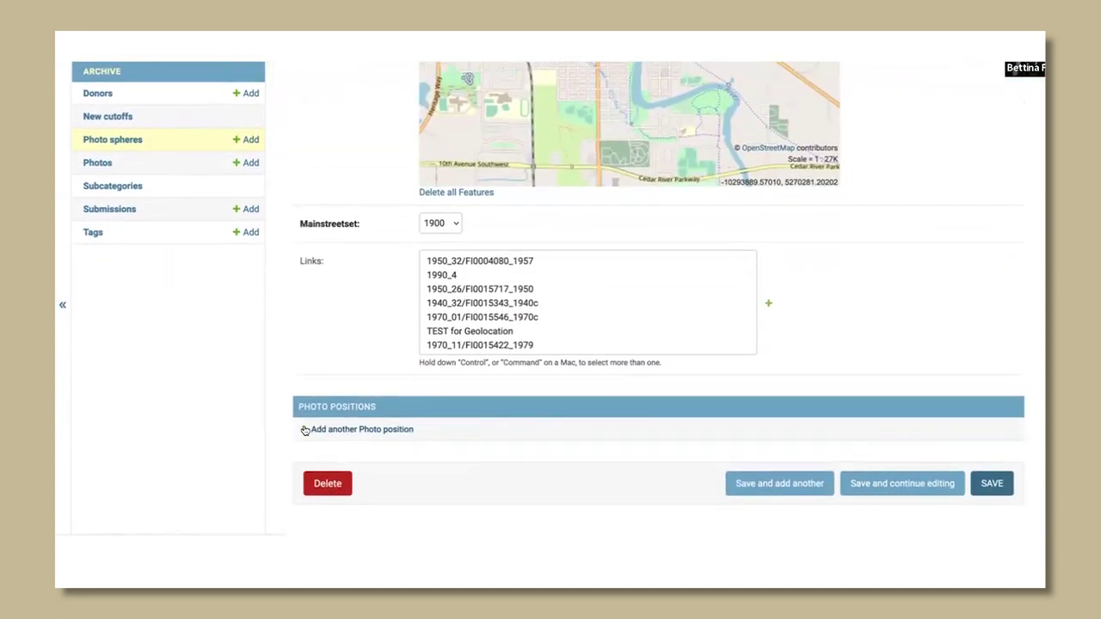
{"action": "left_click", "coordinate": [305, 431]}
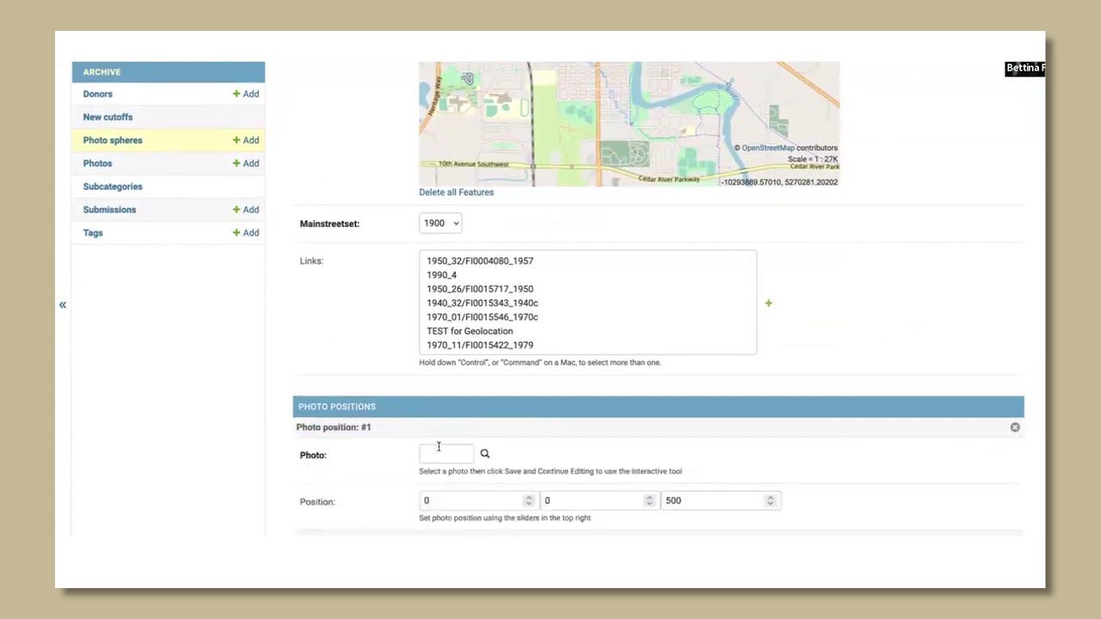
{"action": "left_click", "coordinate": [439, 449]}
{"action": "key", "text": "ctrl+v"}
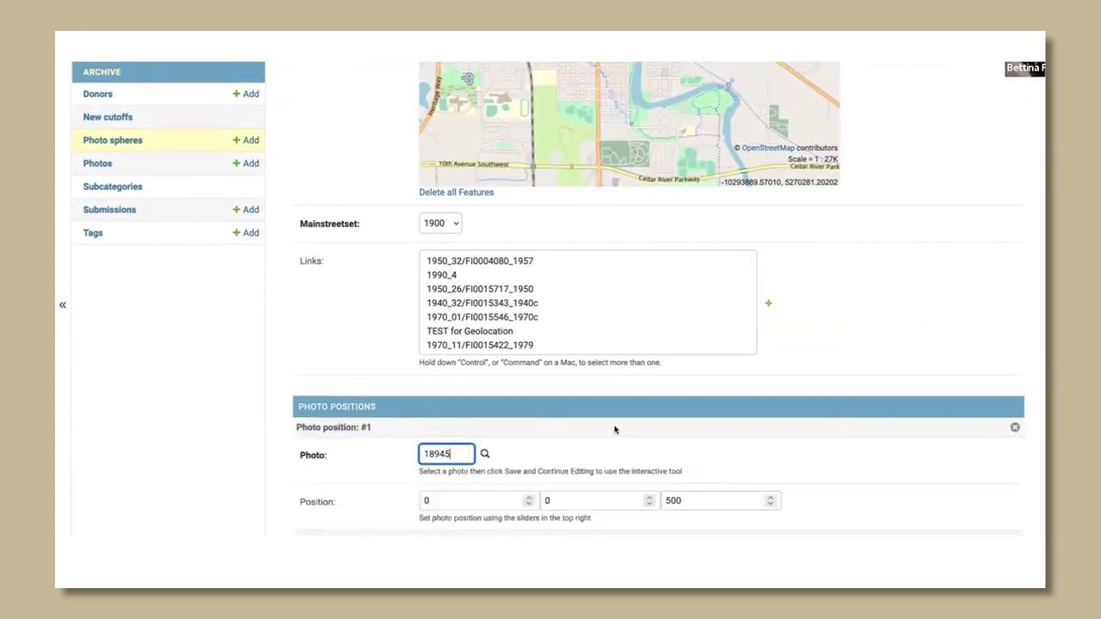
{"action": "scroll", "coordinate": [747, 401], "scroll_direction": "down", "scroll_amount": 3}
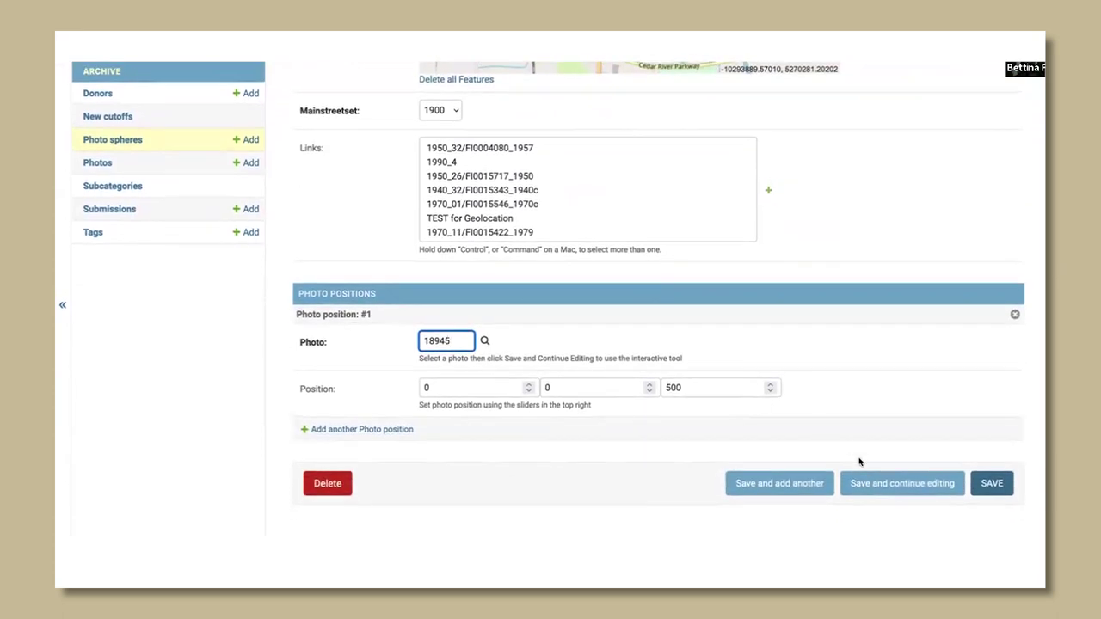
{"action": "left_click", "coordinate": [884, 484]}
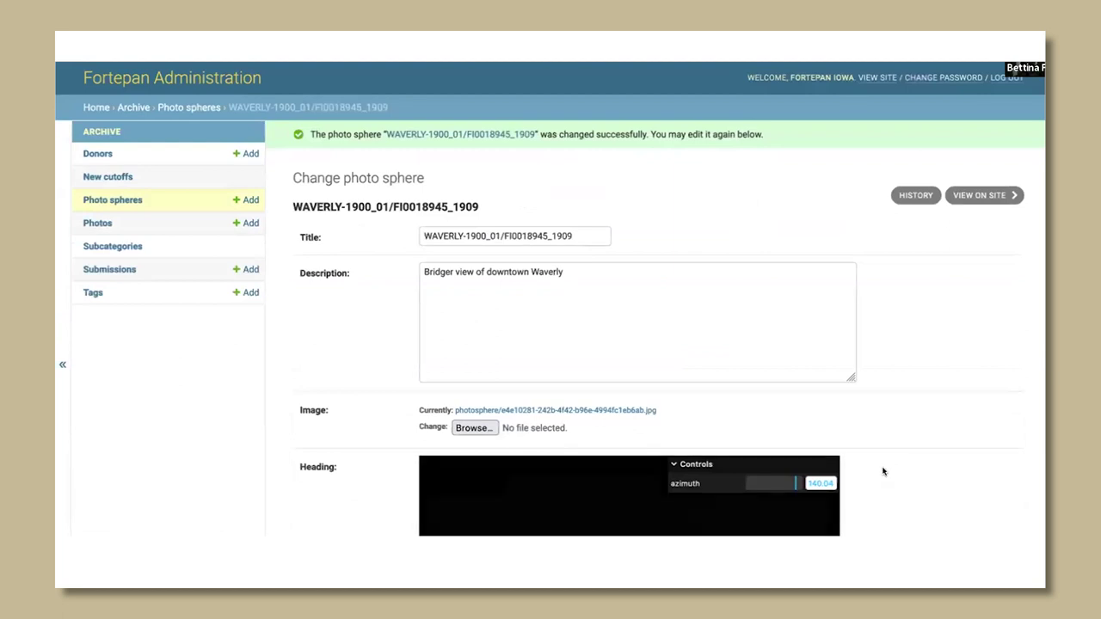
- Push the overlaid historic photo to distance 2000 and turn the panorama toward the bridge
{"action": "scroll", "coordinate": [933, 393], "scroll_direction": "down", "scroll_amount": 4}
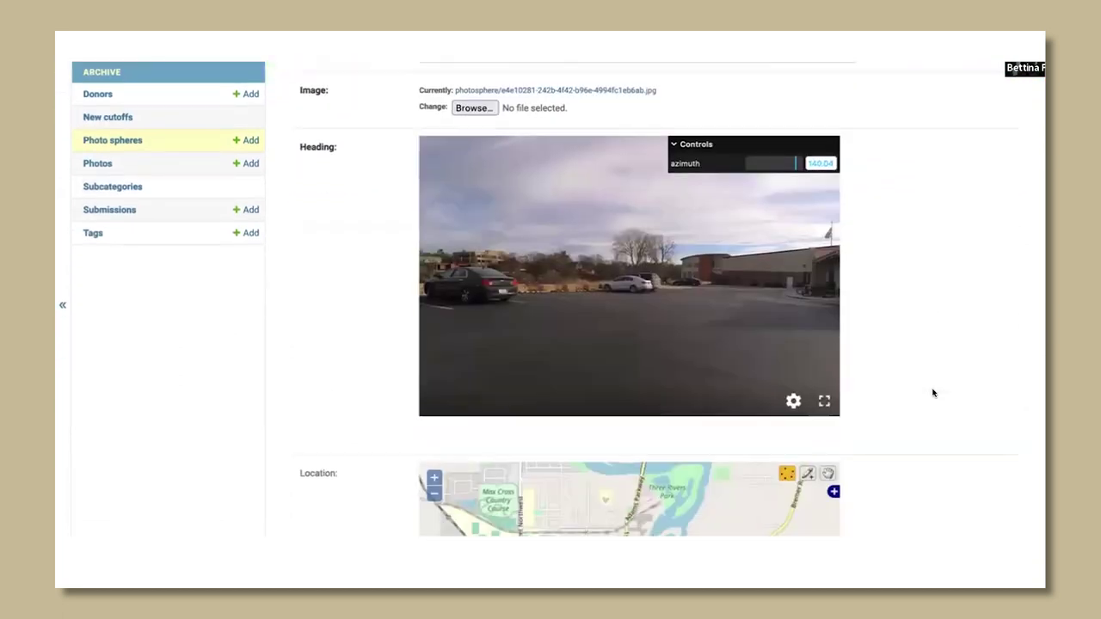
{"action": "scroll", "coordinate": [933, 393], "scroll_direction": "down", "scroll_amount": 7}
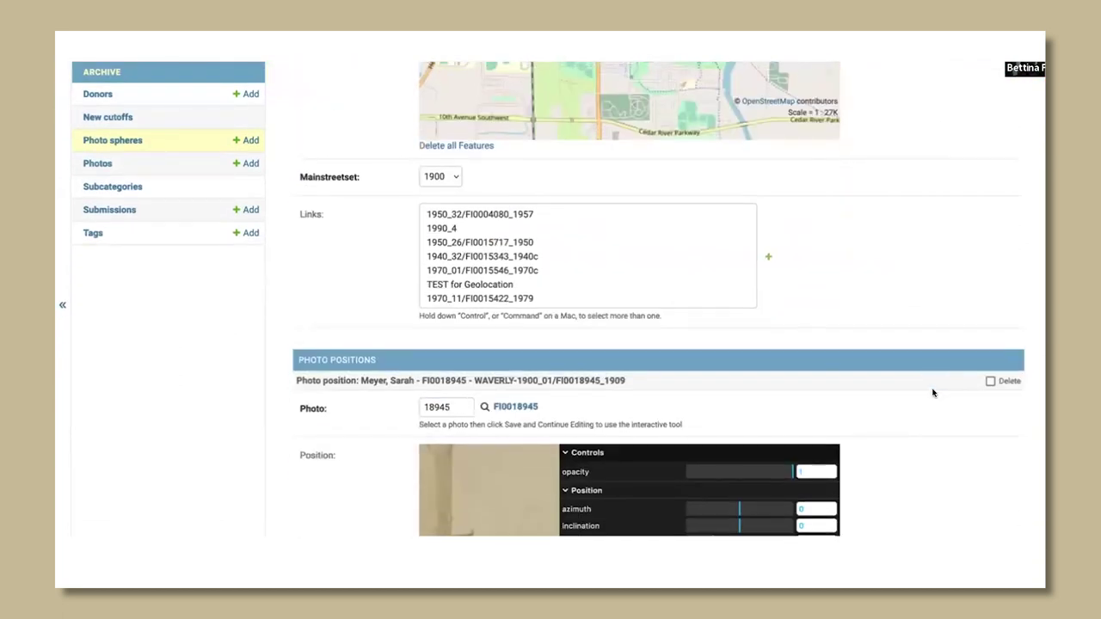
{"action": "scroll", "coordinate": [933, 393], "scroll_direction": "down", "scroll_amount": 4}
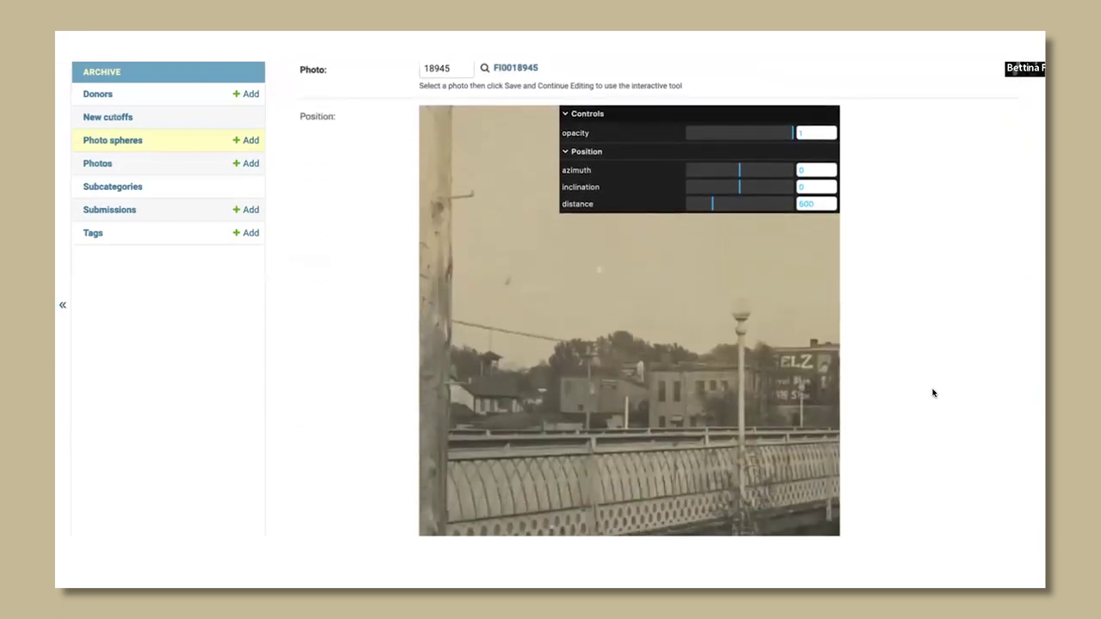
{"action": "scroll", "coordinate": [930, 387], "scroll_direction": "down", "scroll_amount": 1}
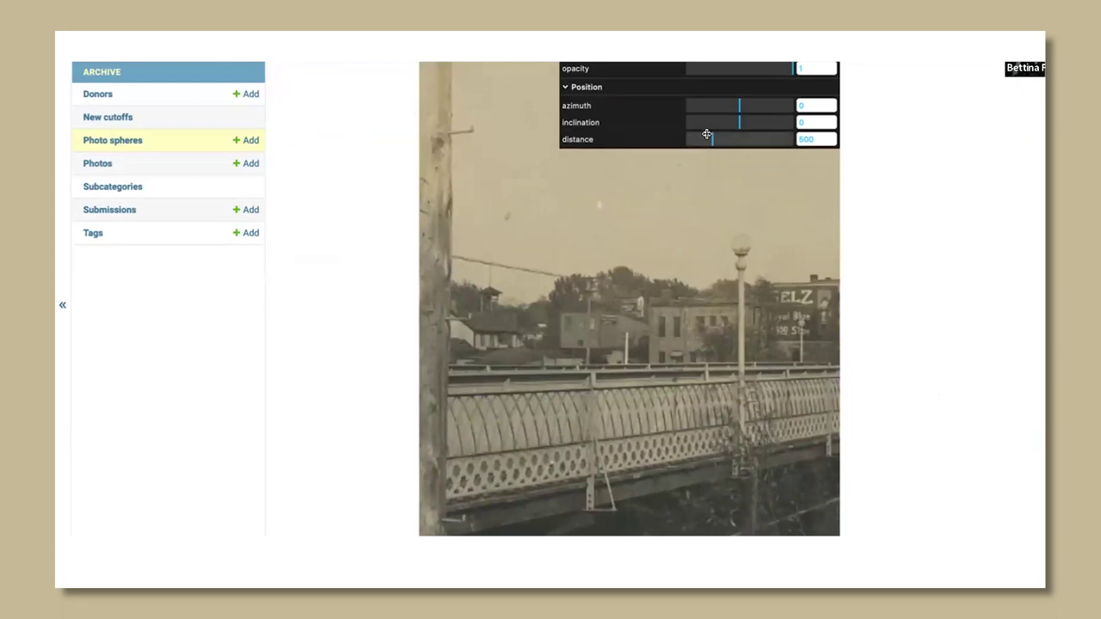
{"action": "left_click_drag", "start_coordinate": [706, 134], "coordinate": [791, 144]}
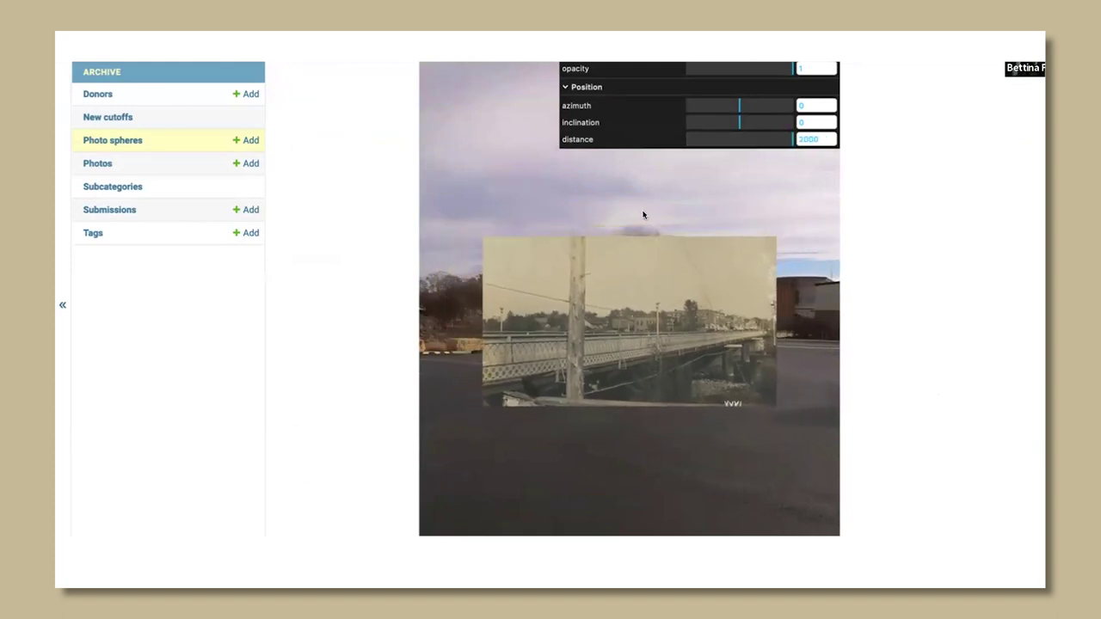
{"action": "left_click_drag", "start_coordinate": [741, 209], "coordinate": [602, 237]}
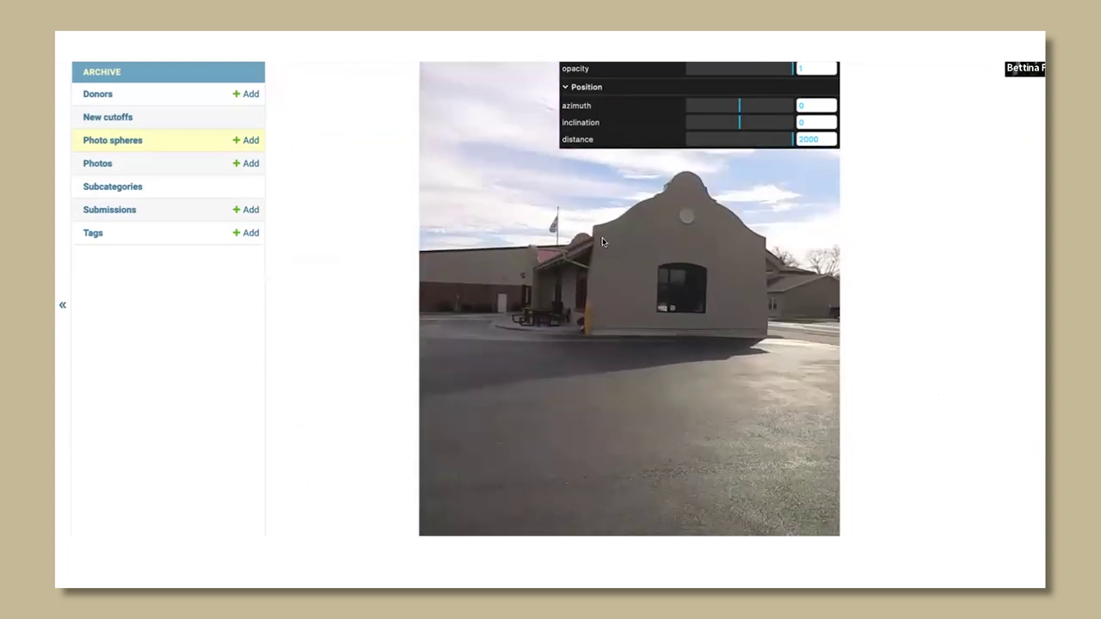
{"action": "left_click_drag", "start_coordinate": [740, 232], "coordinate": [729, 115]}
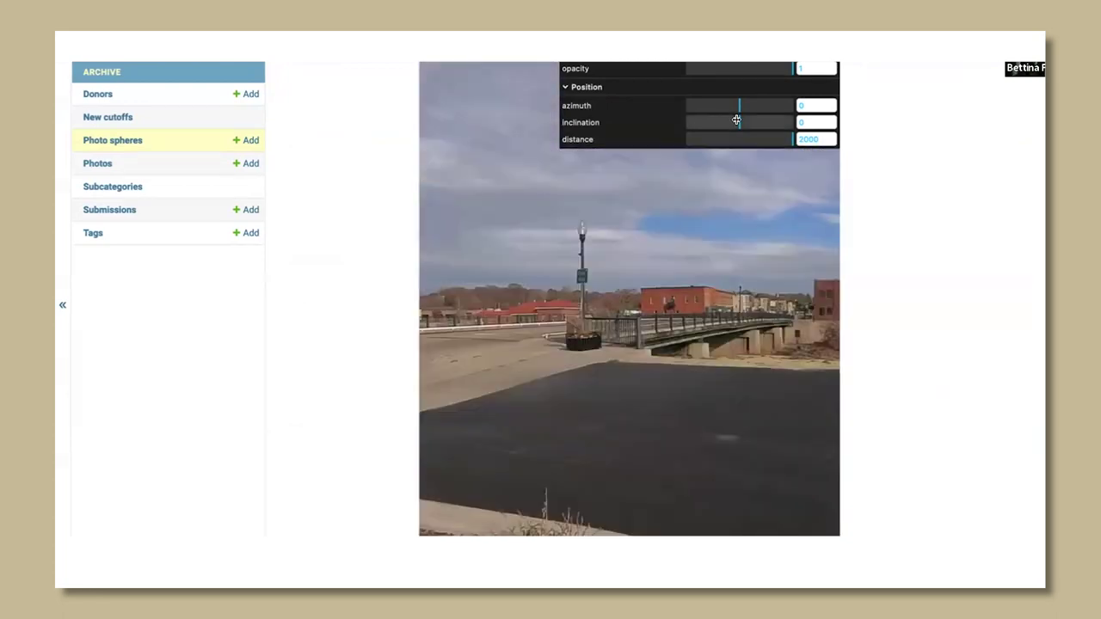
- Align the old bridge photo at azimuth 79.56, inclination 2.16, distance 1960.2, opacity 0.734
{"action": "left_click", "coordinate": [737, 104]}
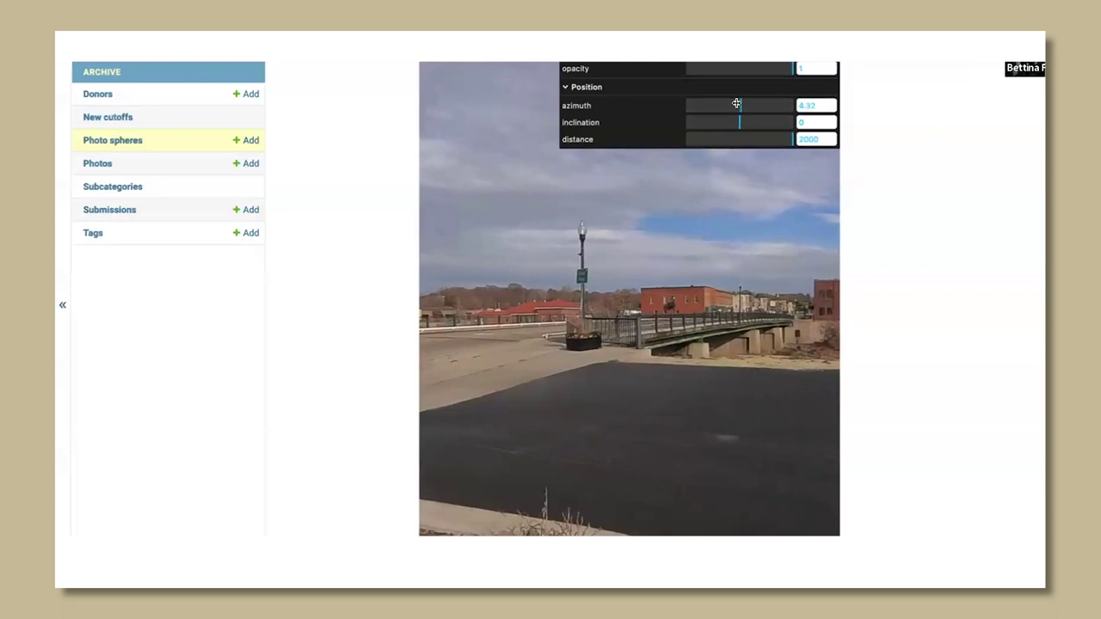
{"action": "left_click_drag", "start_coordinate": [746, 103], "coordinate": [762, 103]}
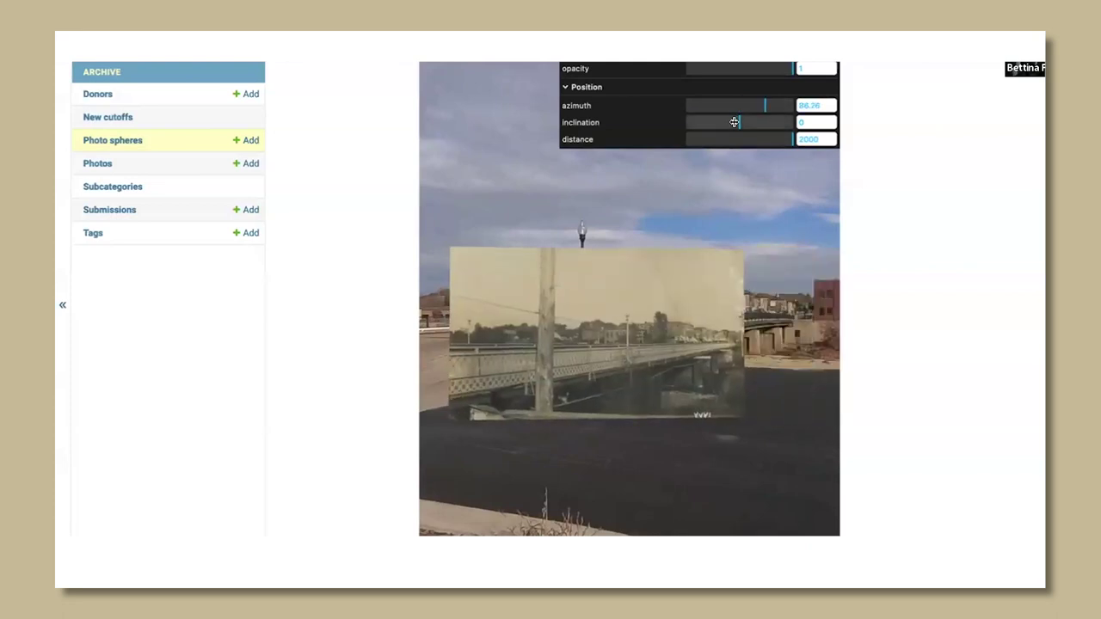
{"action": "left_click_drag", "start_coordinate": [735, 123], "coordinate": [736, 122]}
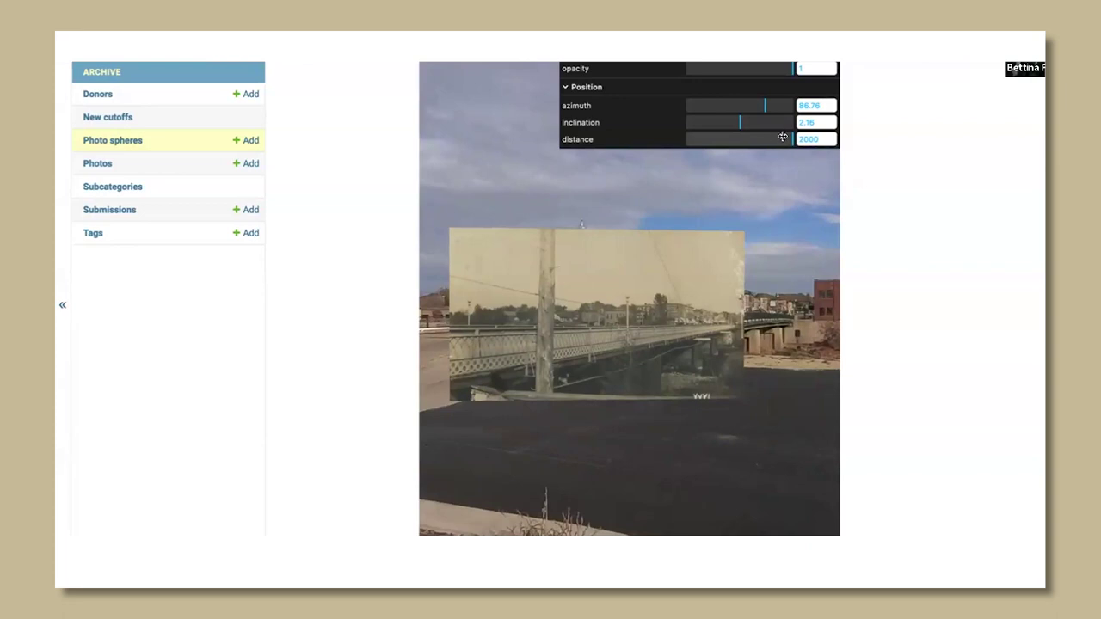
{"action": "left_click_drag", "start_coordinate": [787, 135], "coordinate": [762, 138]}
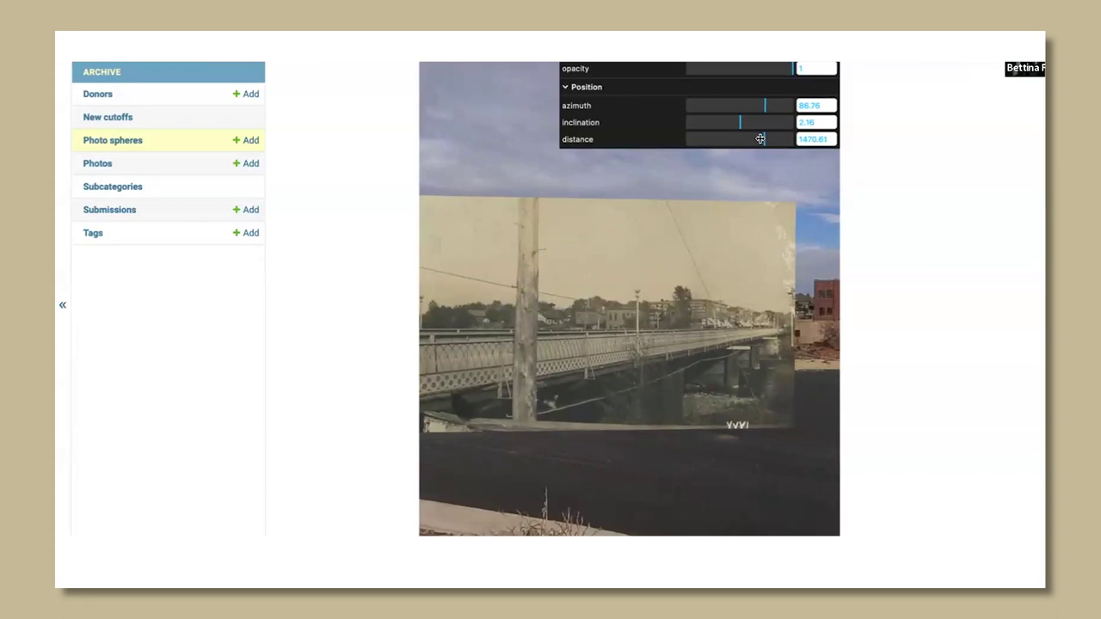
{"action": "left_click", "coordinate": [789, 67]}
{"action": "left_click_drag", "start_coordinate": [774, 68], "coordinate": [752, 84]}
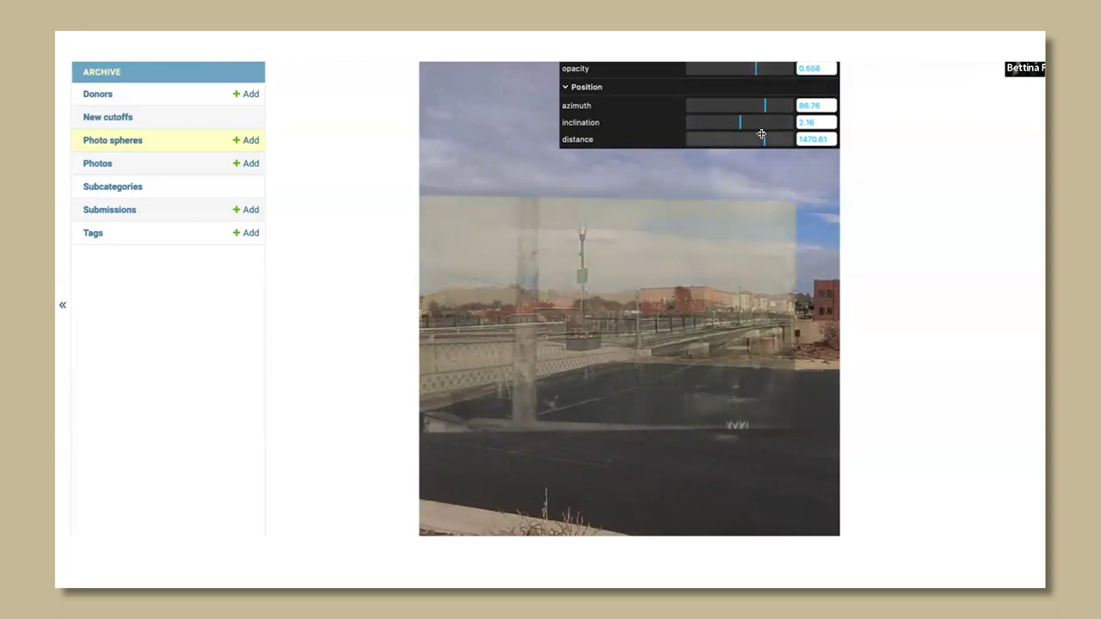
{"action": "left_click_drag", "start_coordinate": [761, 134], "coordinate": [788, 138]}
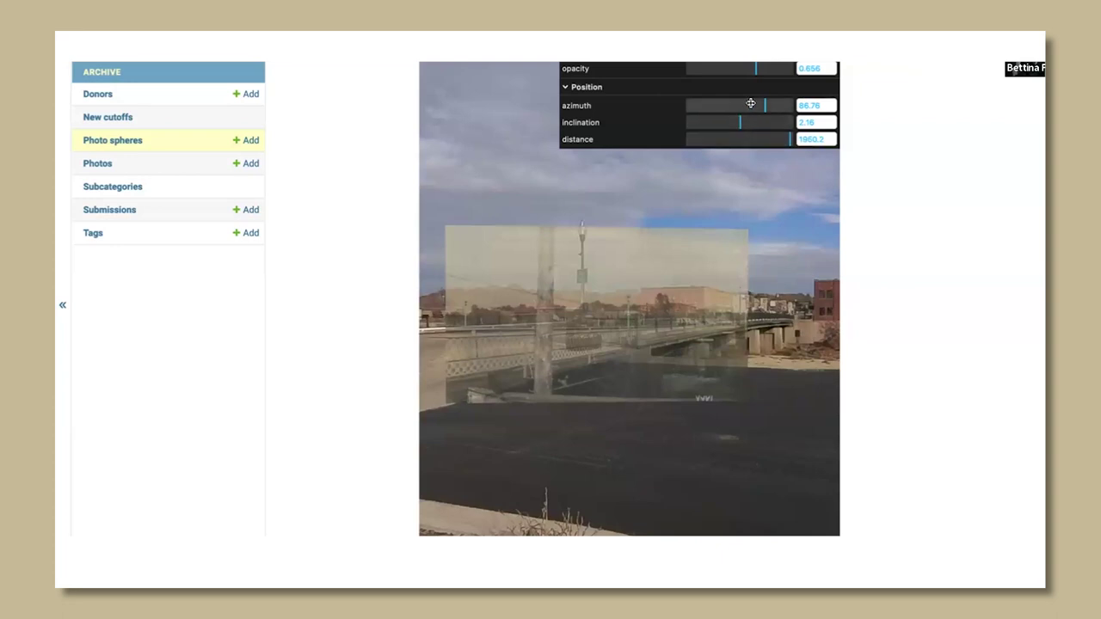
{"action": "left_click_drag", "start_coordinate": [761, 104], "coordinate": [760, 104]}
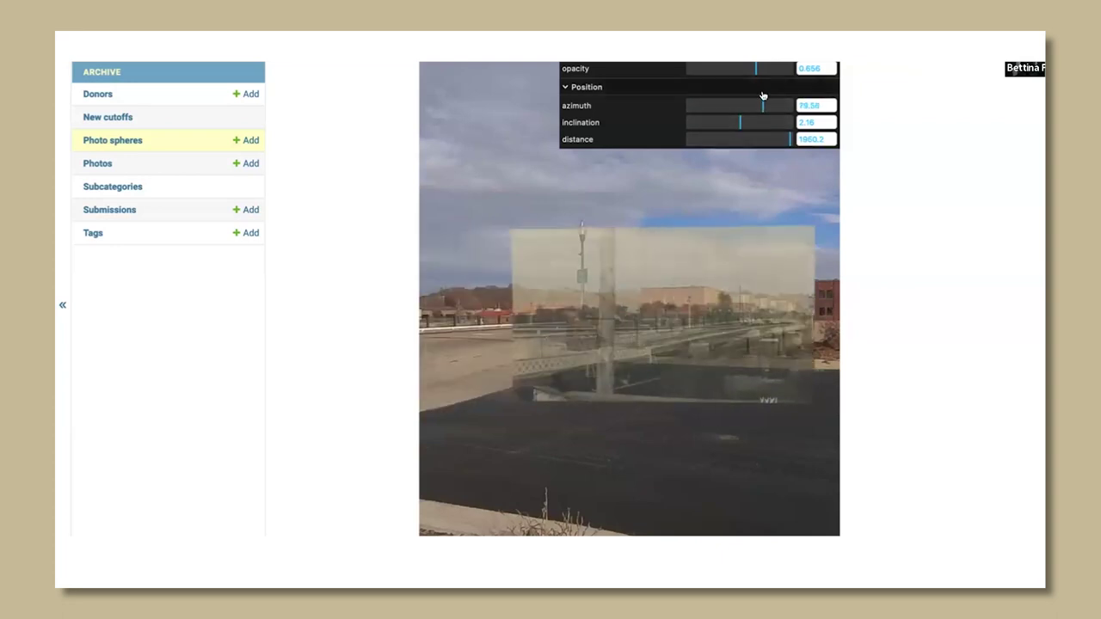
{"action": "mouse_move", "coordinate": [760, 65]}
{"action": "left_mouse_down"}
{"action": "mouse_move", "coordinate": [777, 65]}
{"action": "mouse_move", "coordinate": [735, 66]}
{"action": "mouse_move", "coordinate": [770, 75]}
{"action": "left_mouse_up"}
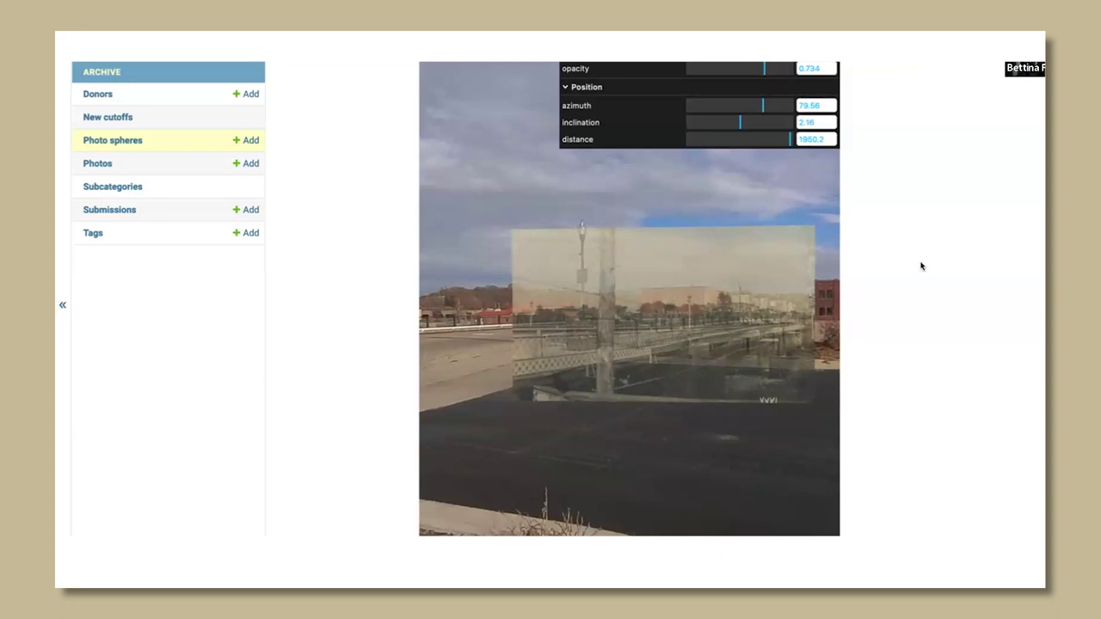
{"action": "scroll", "coordinate": [921, 265], "scroll_direction": "down", "scroll_amount": 4}
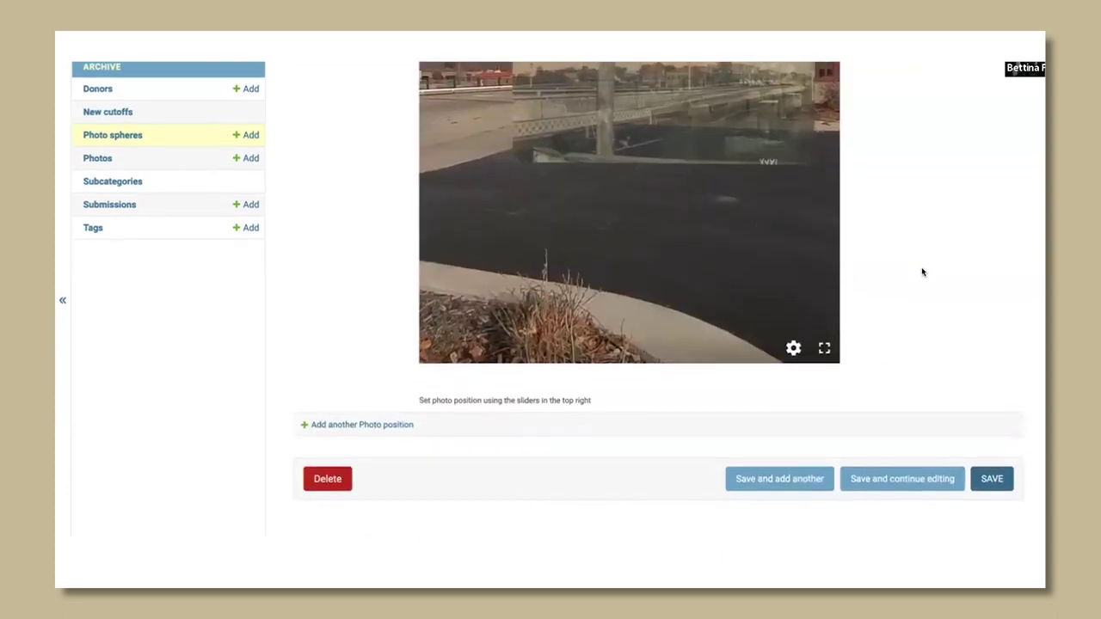